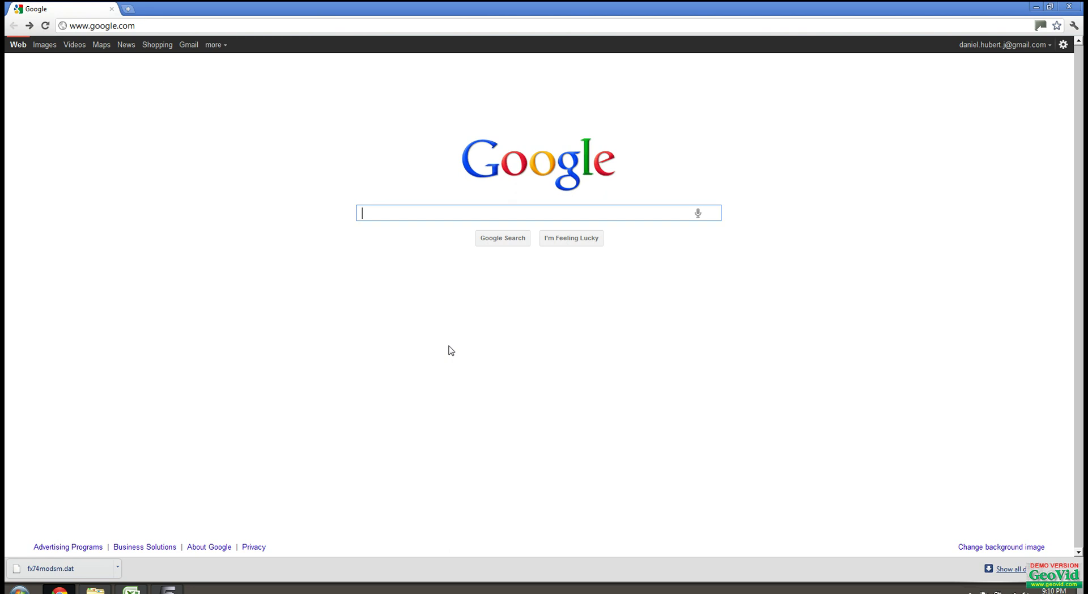
Search Google for 'airfoil database' using the suggested completion of 'airfoil'
{"action": "type", "text": "airfoil"}
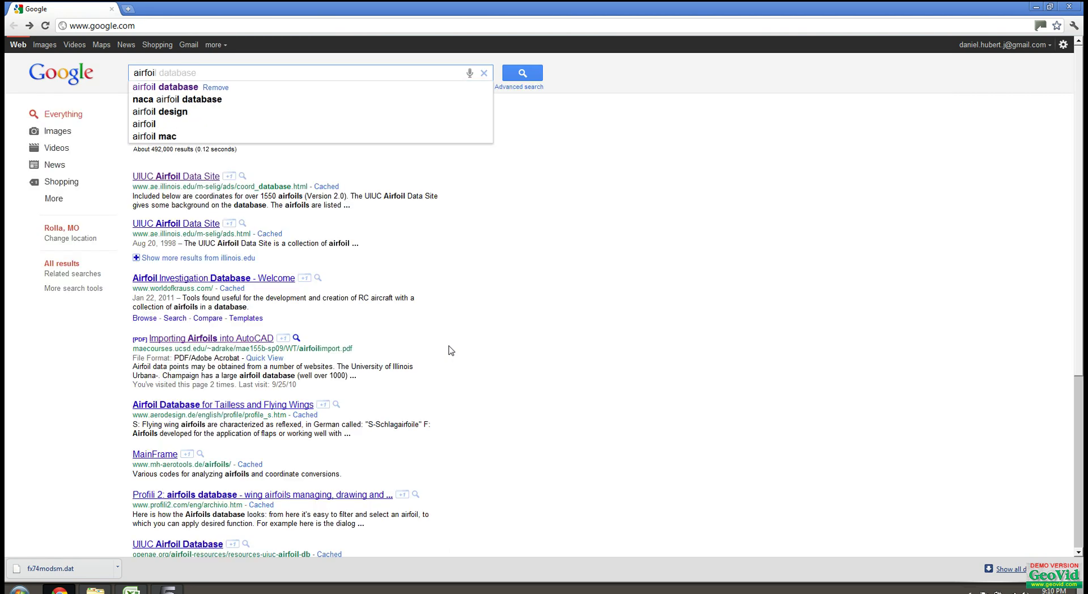
{"action": "key", "text": "Down"}
{"action": "key", "text": "Return"}
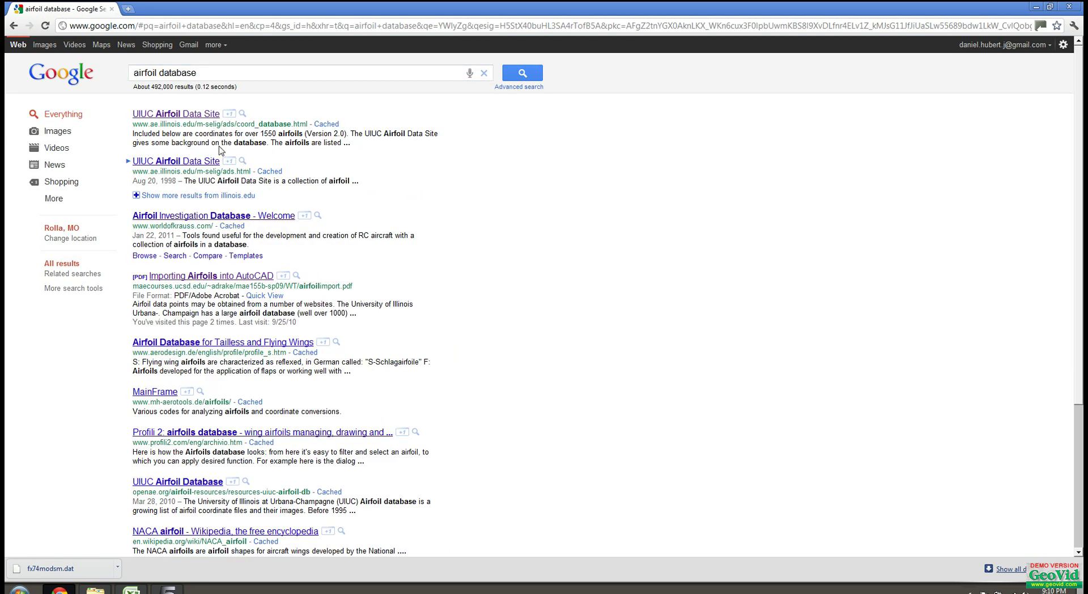
Open the UIUC Airfoil Data Site and scroll down the list to the fx74modsm entry
{"action": "left_click", "coordinate": [184, 115]}
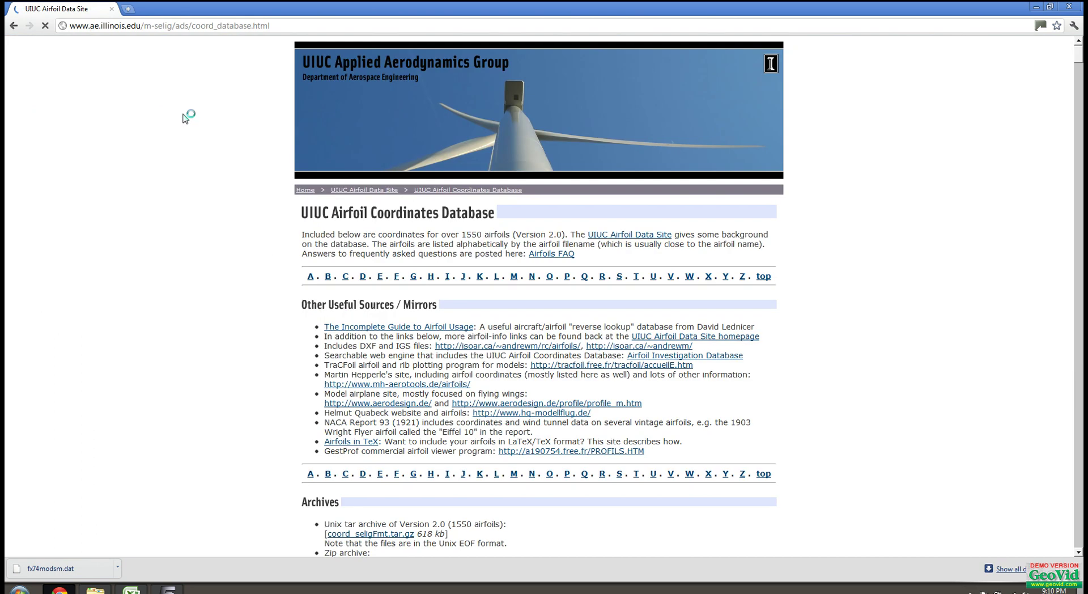
{"action": "scroll", "coordinate": [221, 194], "scroll_direction": "down", "scroll_amount": 10}
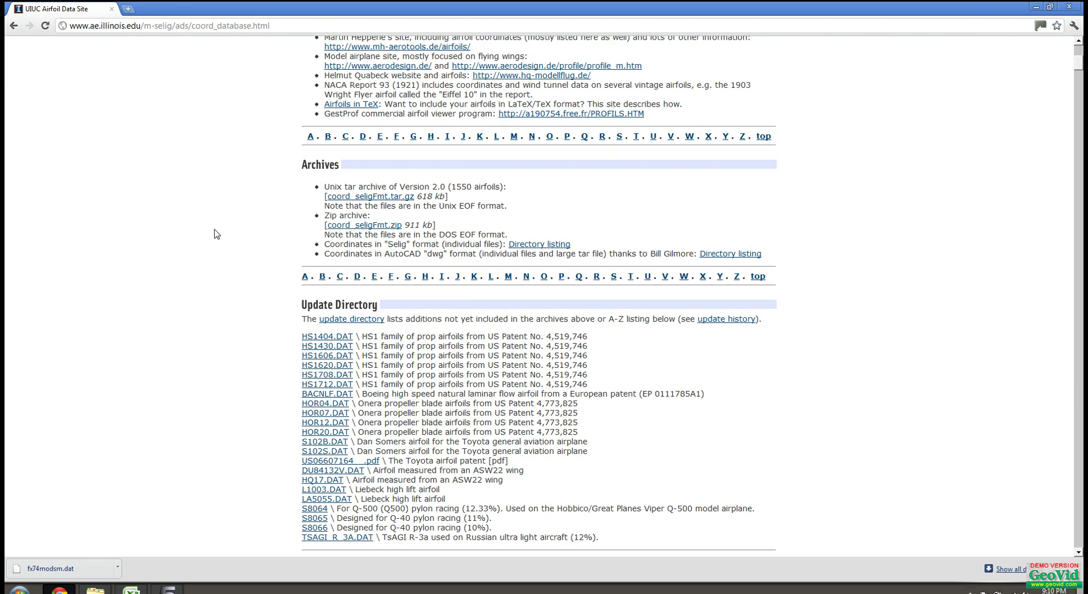
{"action": "scroll", "coordinate": [244, 212], "scroll_direction": "down", "scroll_amount": 20}
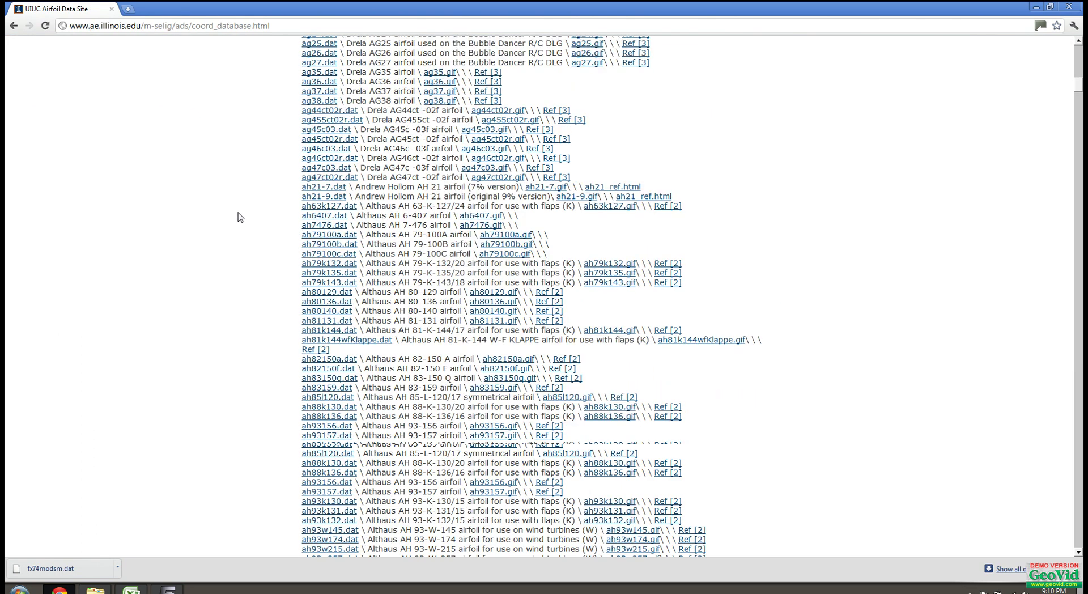
{"action": "scroll", "coordinate": [238, 215], "scroll_direction": "down", "scroll_amount": 1}
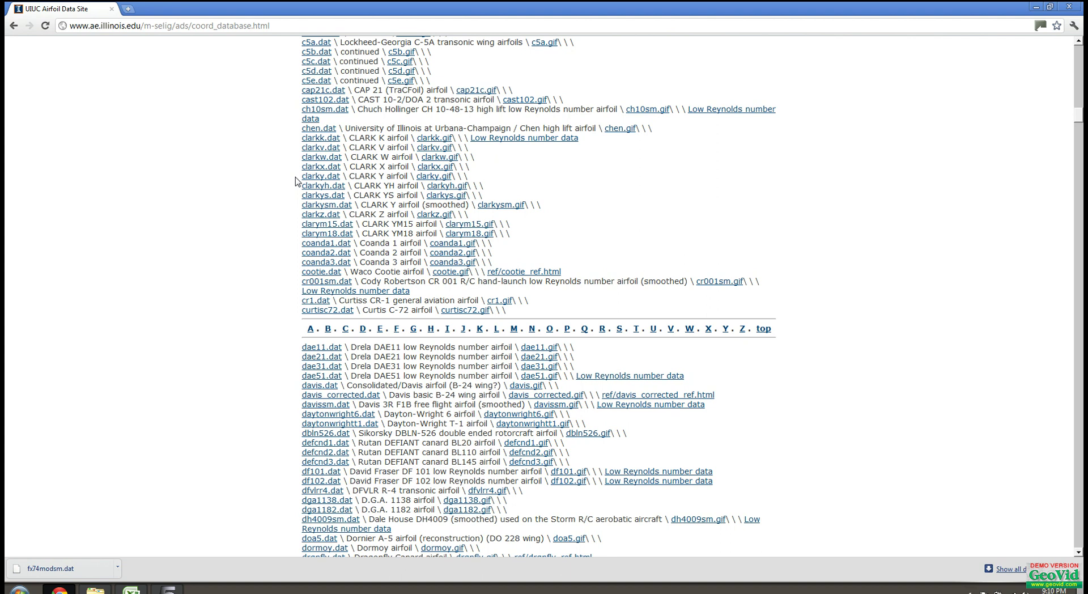
{"action": "scroll", "coordinate": [296, 182], "scroll_direction": "down", "scroll_amount": 20}
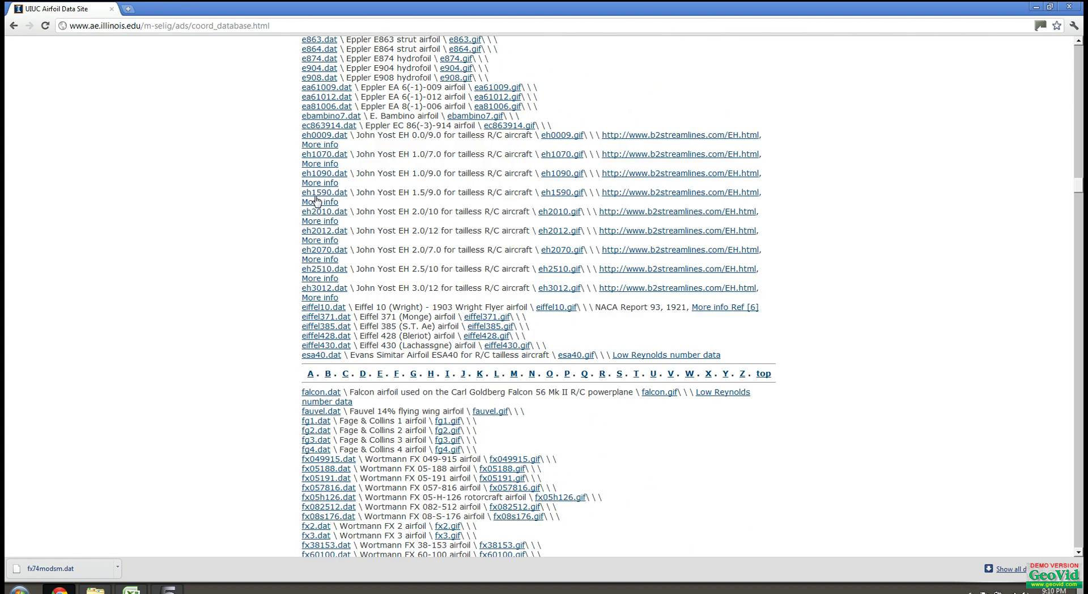
{"action": "scroll", "coordinate": [316, 201], "scroll_direction": "down", "scroll_amount": 20}
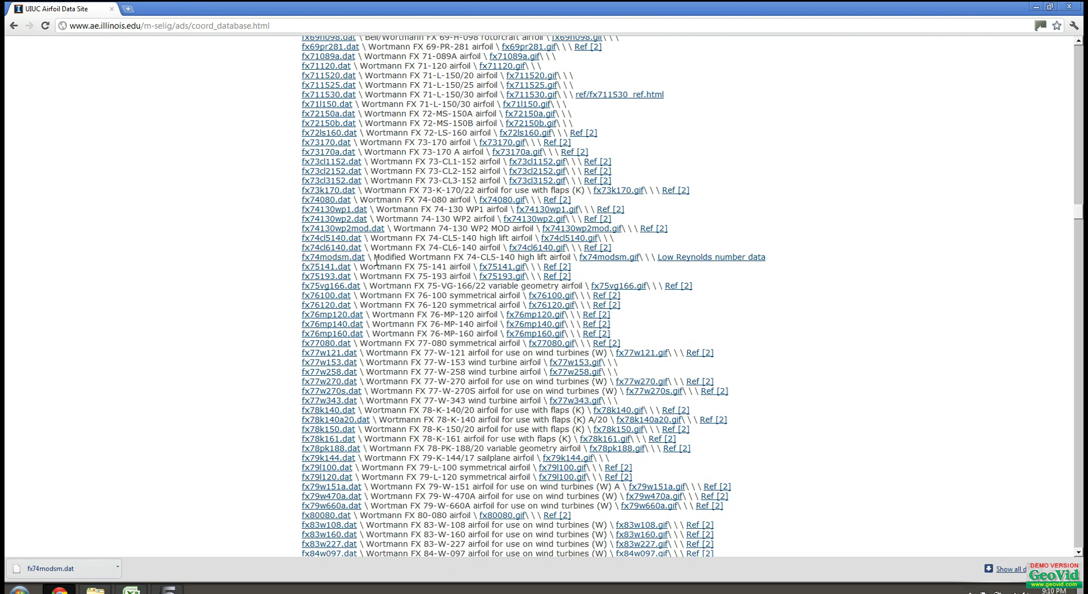
Download the fx74modsm.dat coordinate file for the modified FX 74-CL5-140 airfoil
{"action": "left_click_drag", "start_coordinate": [374, 266], "coordinate": [571, 257]}
{"action": "left_click", "coordinate": [503, 256]}
{"action": "left_click", "coordinate": [718, 276]}
{"action": "left_click", "coordinate": [340, 257]}
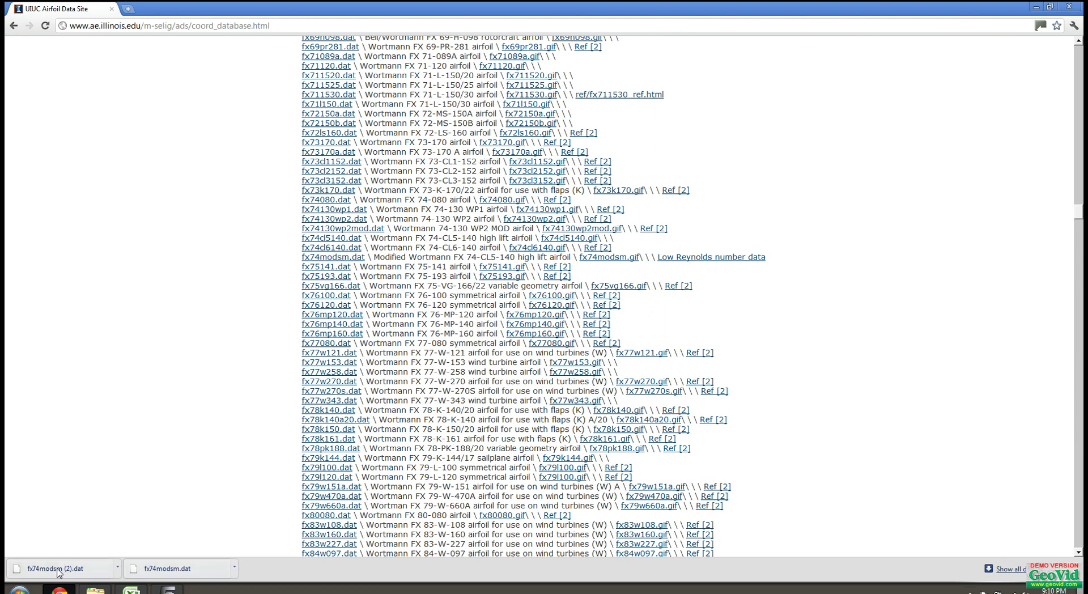
{"action": "left_click", "coordinate": [119, 572]}
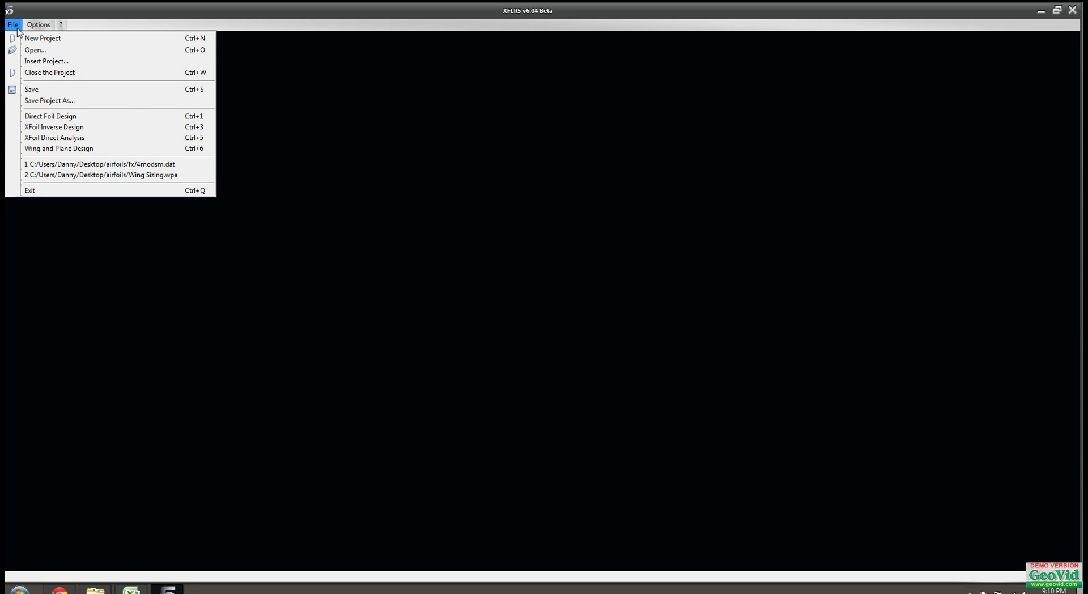
Load fx74modsm.dat in Direct Foil Design to show the FX 74-CL5-140 MOD (smoothed) profile
{"action": "left_click", "coordinate": [21, 117]}
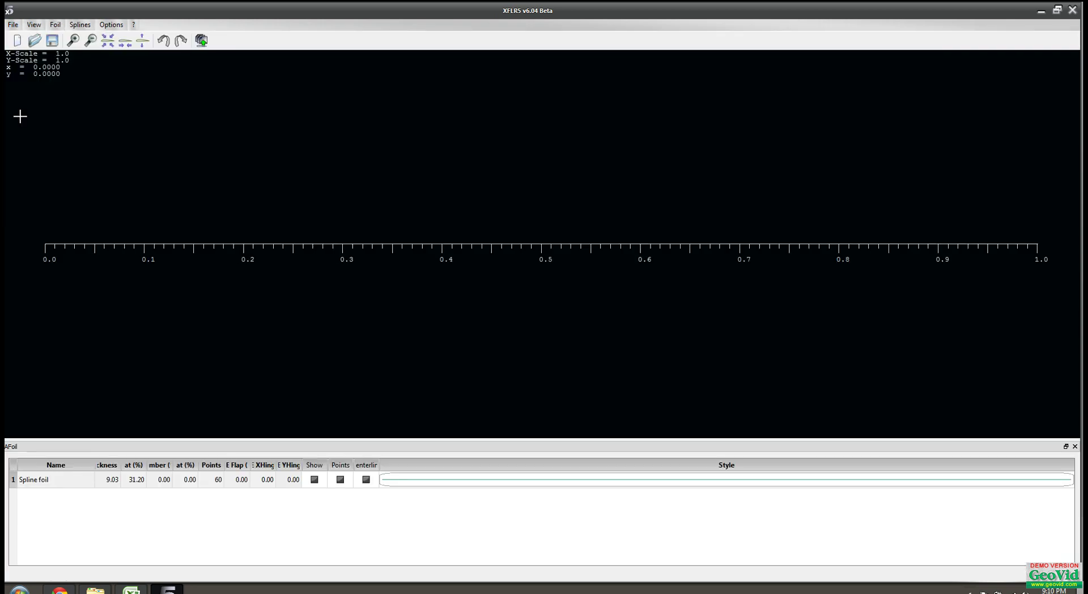
{"action": "left_click", "coordinate": [34, 40]}
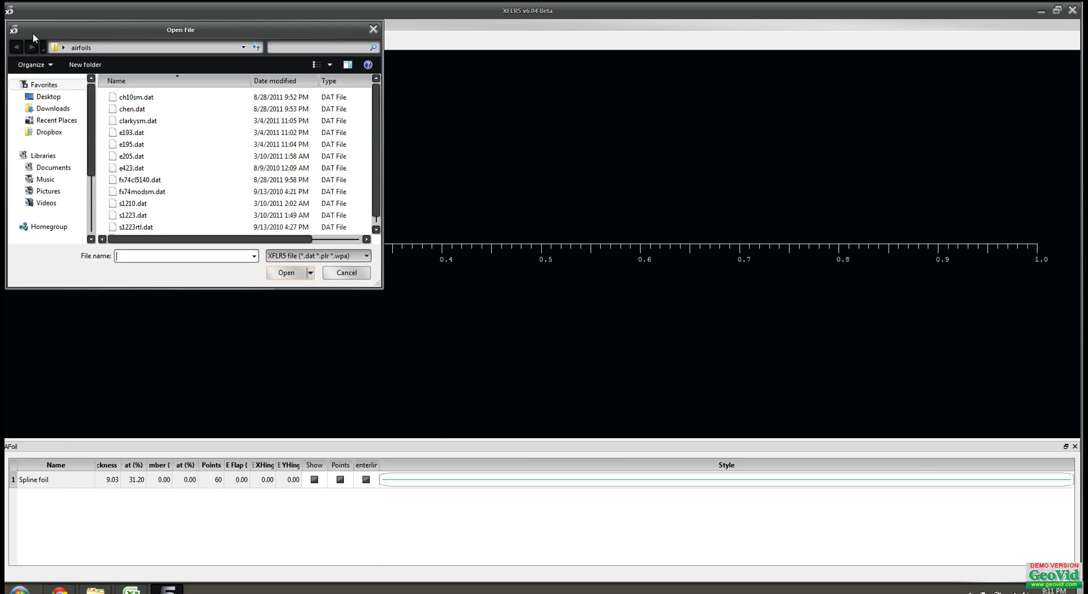
{"action": "left_click", "coordinate": [145, 192]}
{"action": "left_click", "coordinate": [283, 275]}
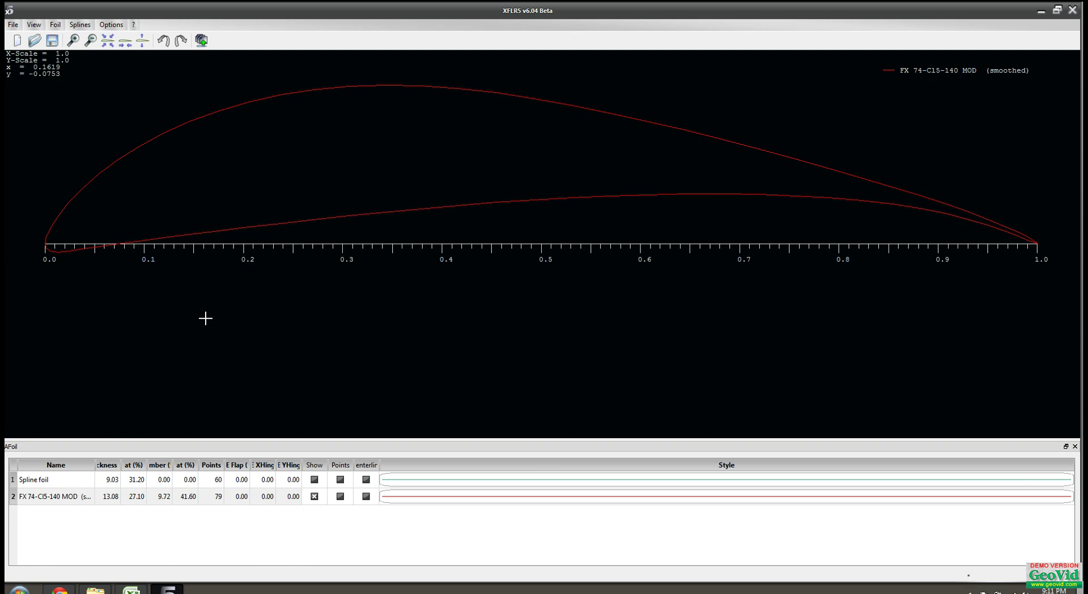
{"action": "left_click", "coordinate": [13, 26]}
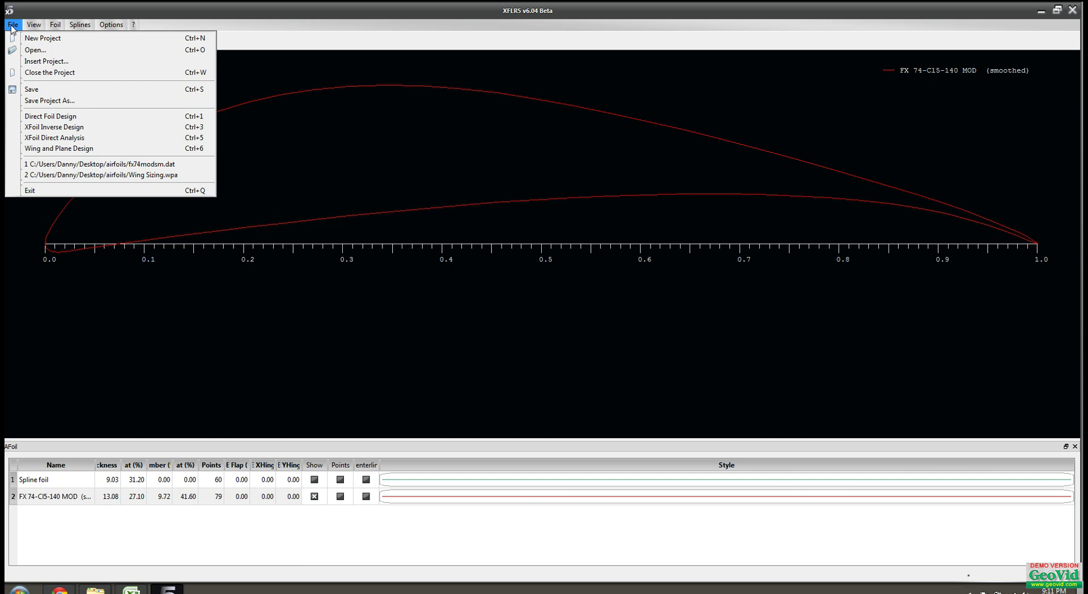
In XFoil Direct Analysis, open Batch Analysis set for Re 500000–600000 (step 10000), alpha −3 to 15
{"action": "left_click", "coordinate": [43, 140]}
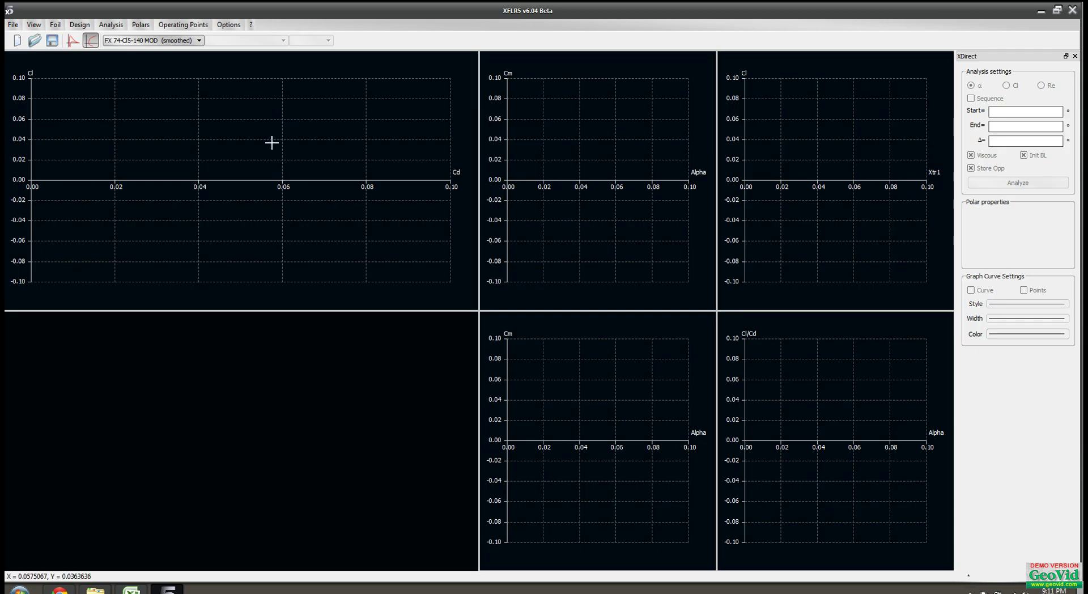
{"action": "left_click", "coordinate": [111, 25]}
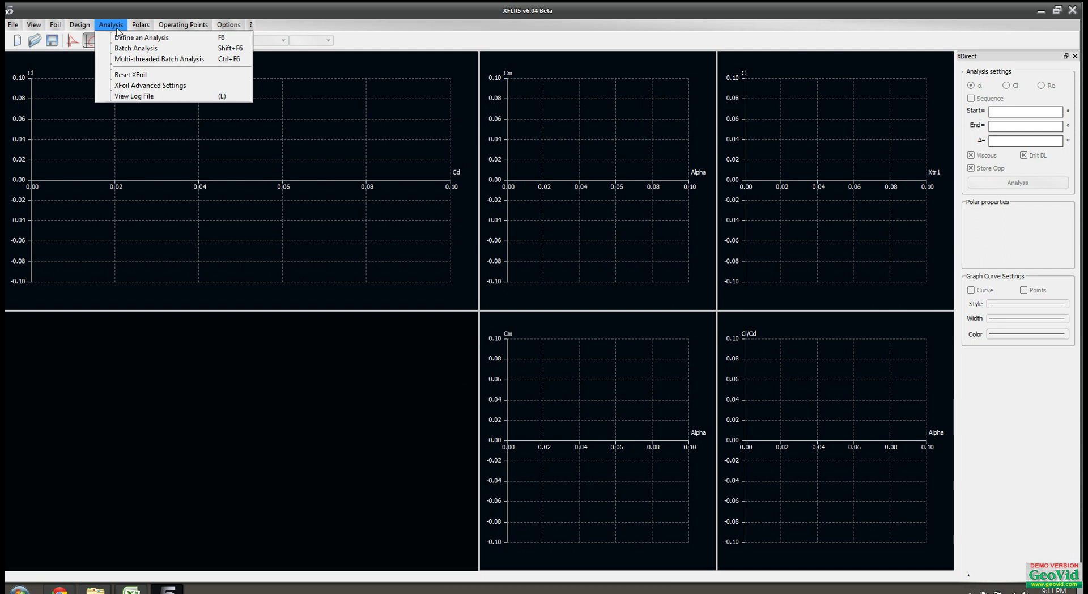
{"action": "left_click", "coordinate": [130, 49]}
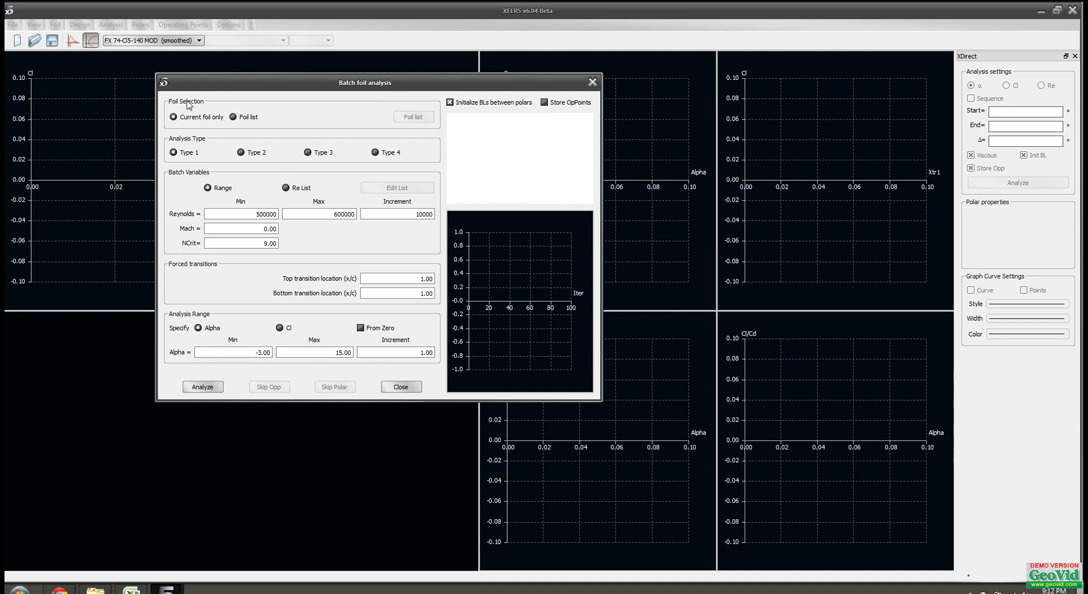
Run the batch analysis through Re 600000 and watch the polar curves plot until completion
{"action": "left_click", "coordinate": [203, 391]}
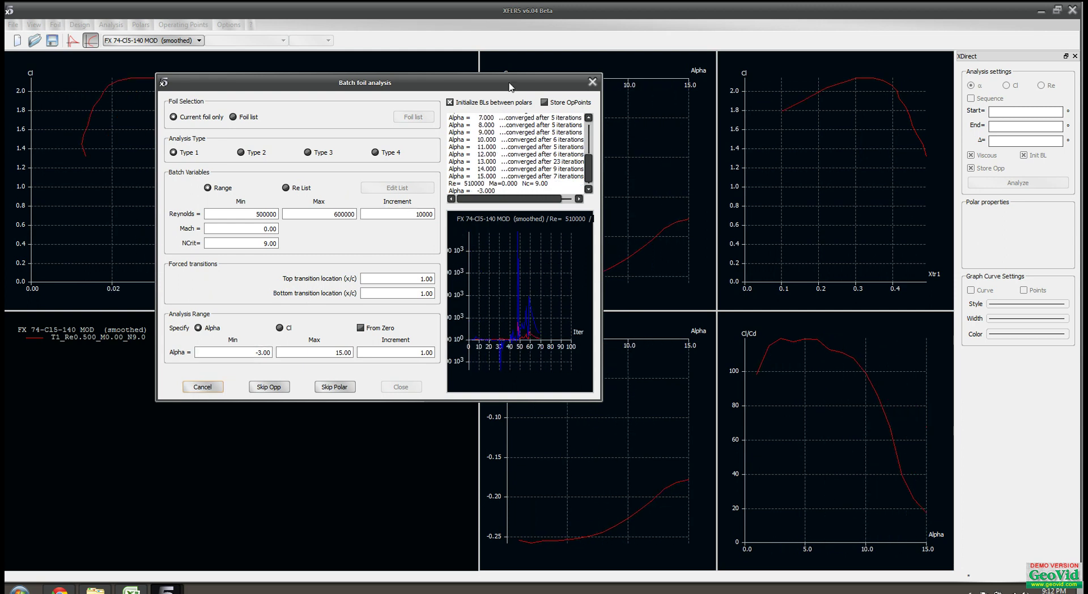
{"action": "left_click_drag", "start_coordinate": [506, 90], "coordinate": [384, 329]}
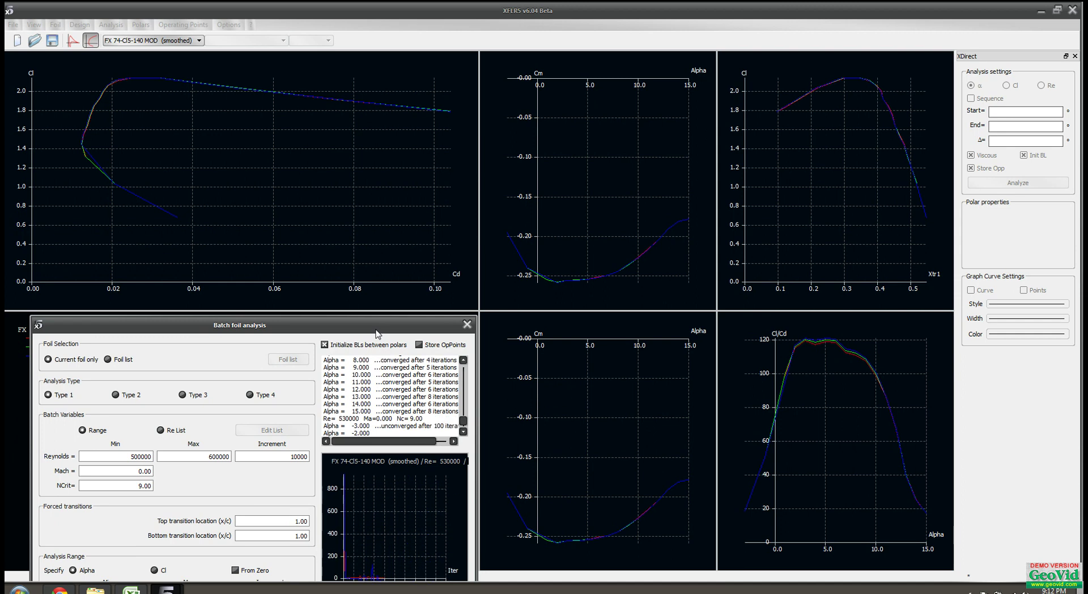
{"action": "left_click_drag", "start_coordinate": [384, 328], "coordinate": [692, 94]}
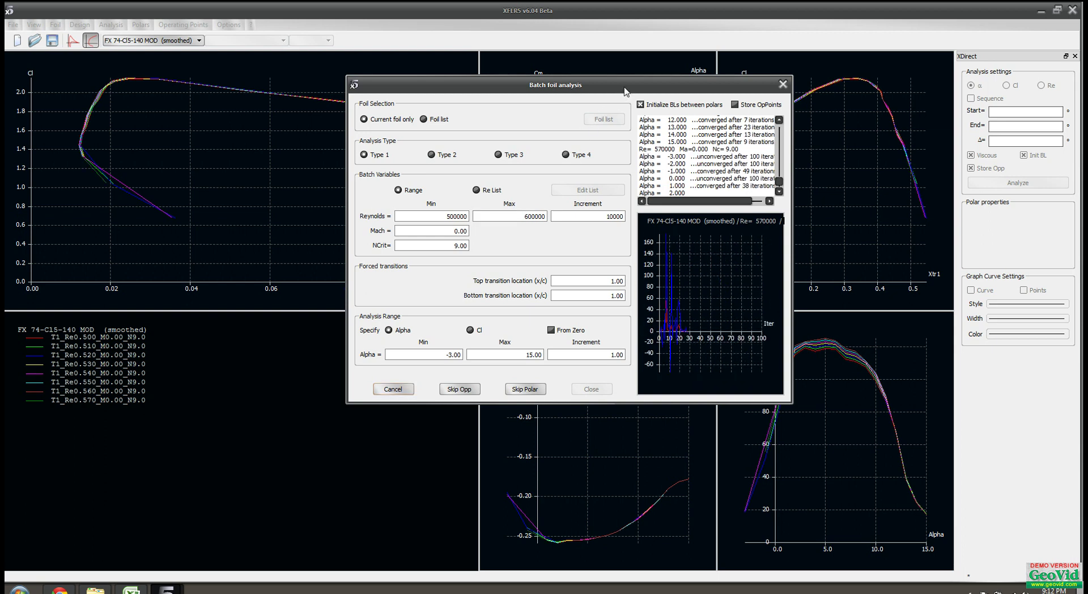
{"action": "left_click_drag", "start_coordinate": [624, 89], "coordinate": [302, 155]}
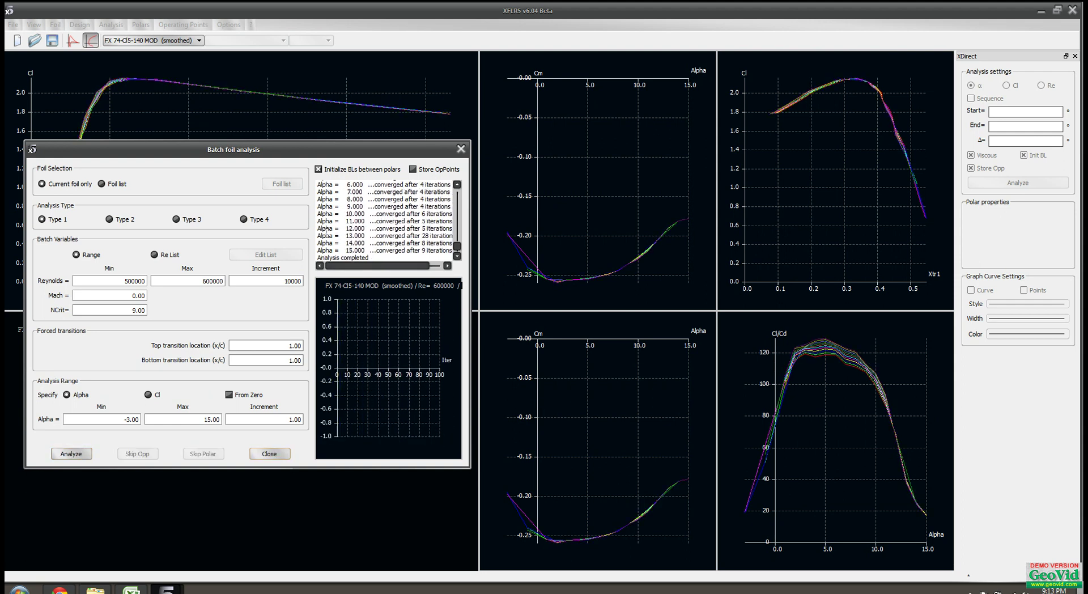
Close the batch window and change the Cm vs Alpha graph's vertical axis to Cl
{"action": "left_click", "coordinate": [275, 451]}
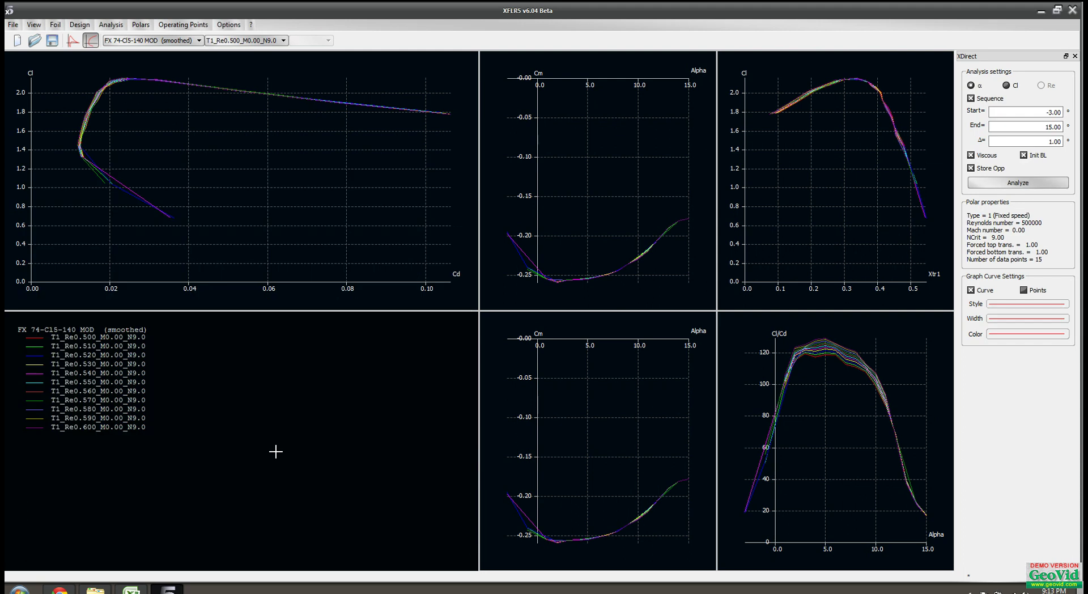
{"action": "left_click_drag", "start_coordinate": [148, 230], "coordinate": [130, 273]}
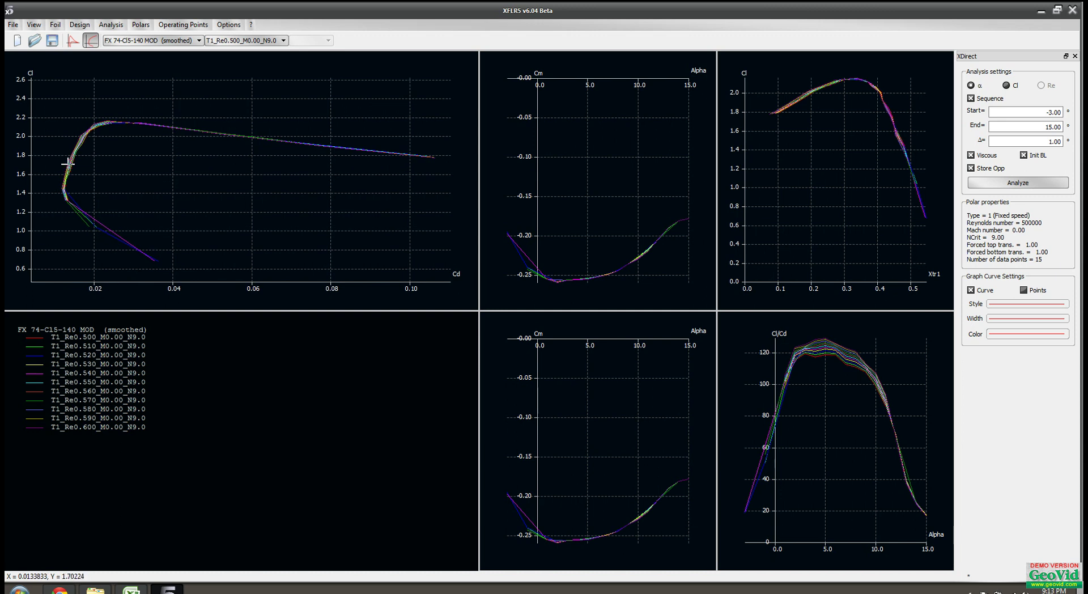
{"action": "left_click_drag", "start_coordinate": [66, 155], "coordinate": [77, 139]}
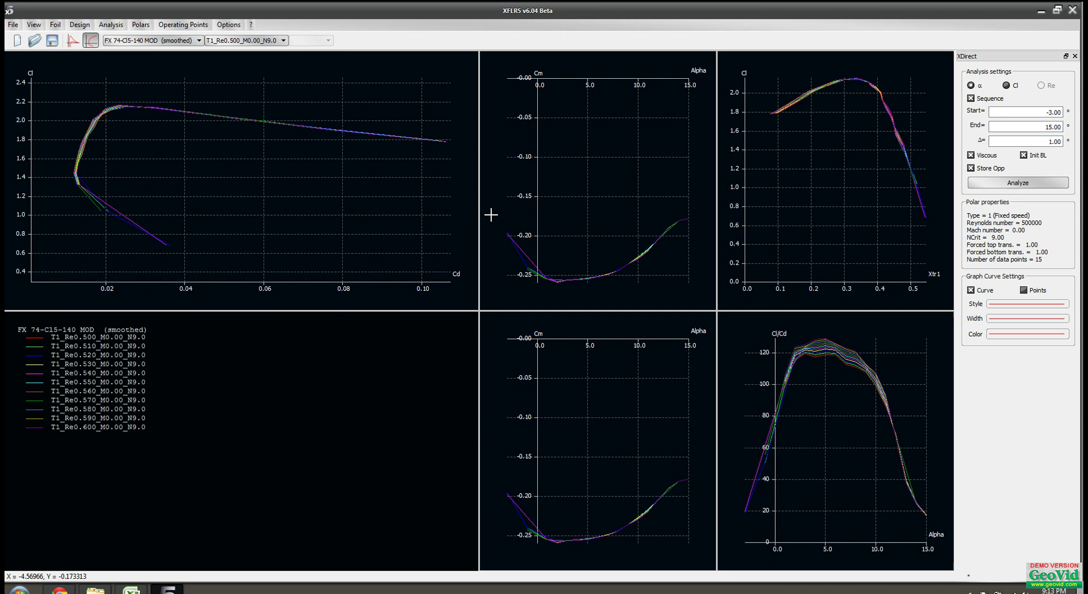
{"action": "double_click", "coordinate": [560, 178]}
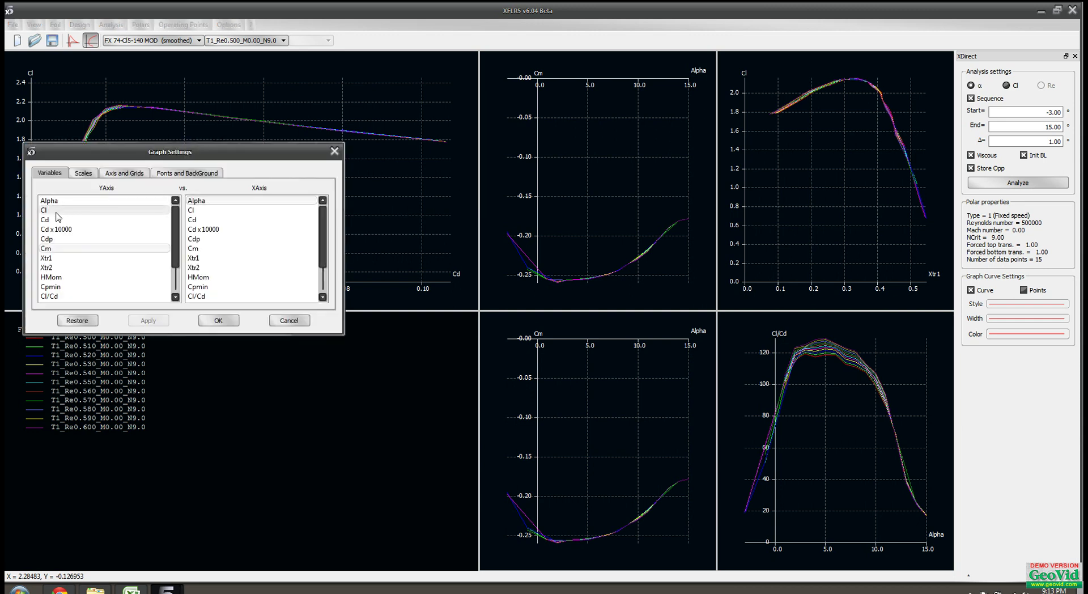
{"action": "left_click", "coordinate": [56, 211]}
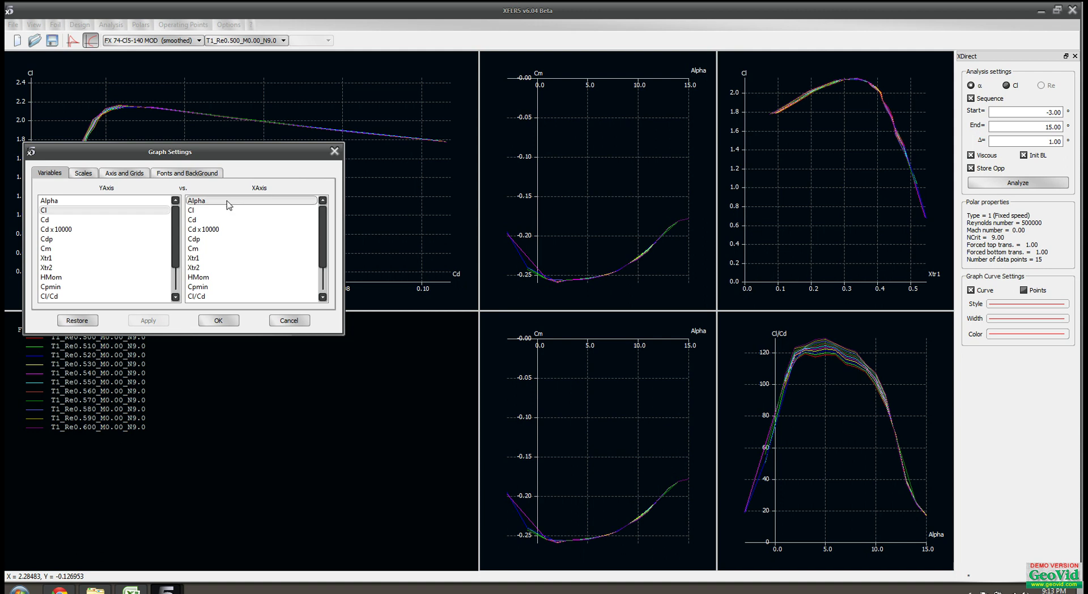
{"action": "left_click", "coordinate": [218, 320]}
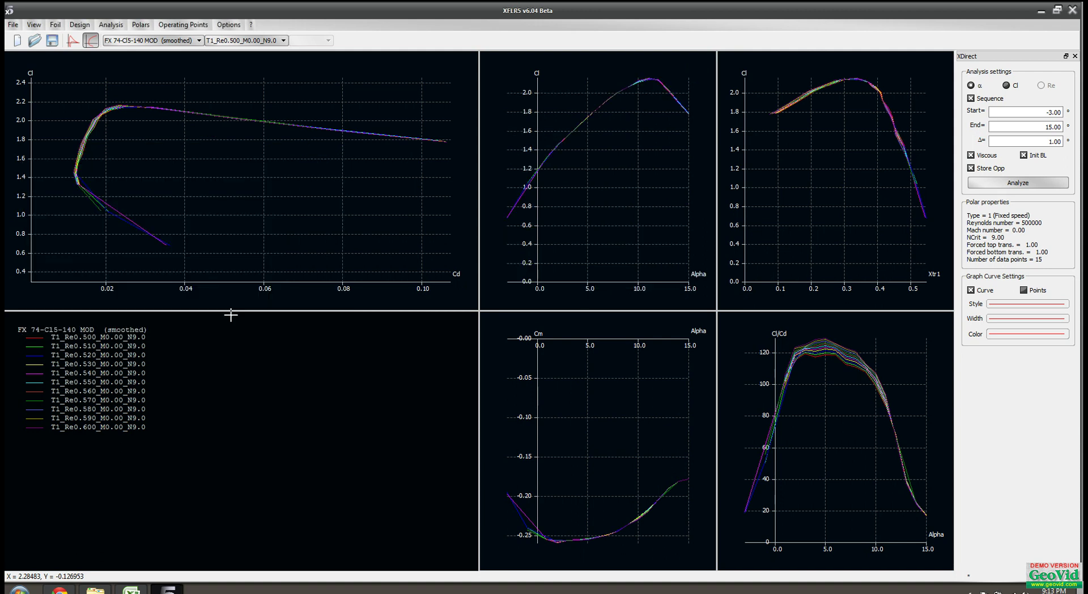
Zoom and pan the Cl–Alpha graph onto its peak at 11°, around Cl 2.14–2.16
{"action": "left_click_drag", "start_coordinate": [623, 170], "coordinate": [543, 233]}
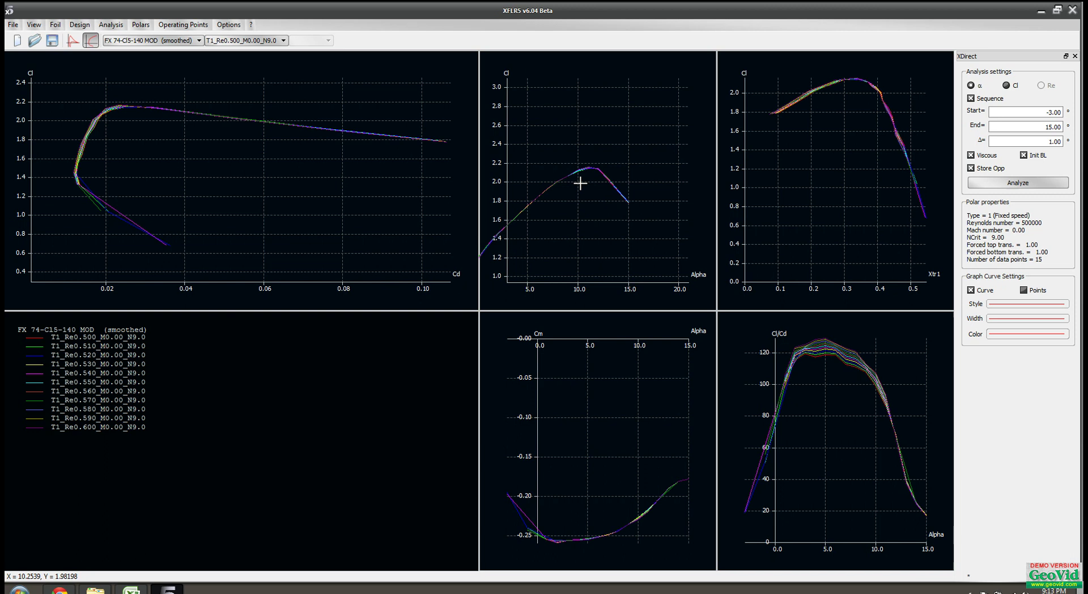
{"action": "scroll", "coordinate": [591, 179], "scroll_direction": "up", "scroll_amount": 5}
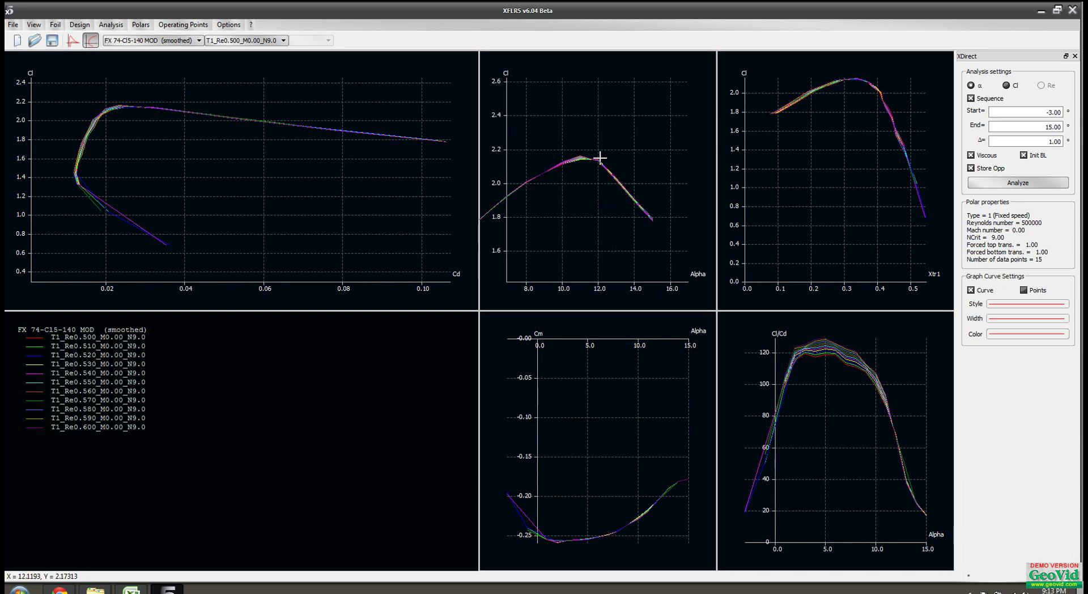
{"action": "scroll", "coordinate": [558, 149], "scroll_direction": "up", "scroll_amount": 4}
{"action": "left_click_drag", "start_coordinate": [566, 121], "coordinate": [639, 181]}
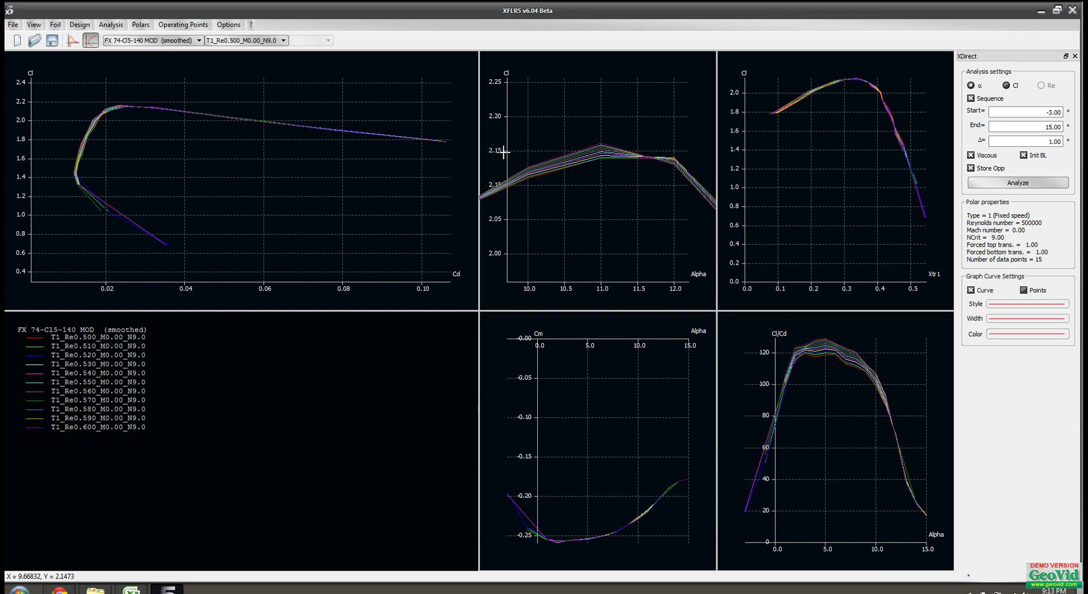
{"action": "scroll", "coordinate": [603, 161], "scroll_direction": "up", "scroll_amount": 5}
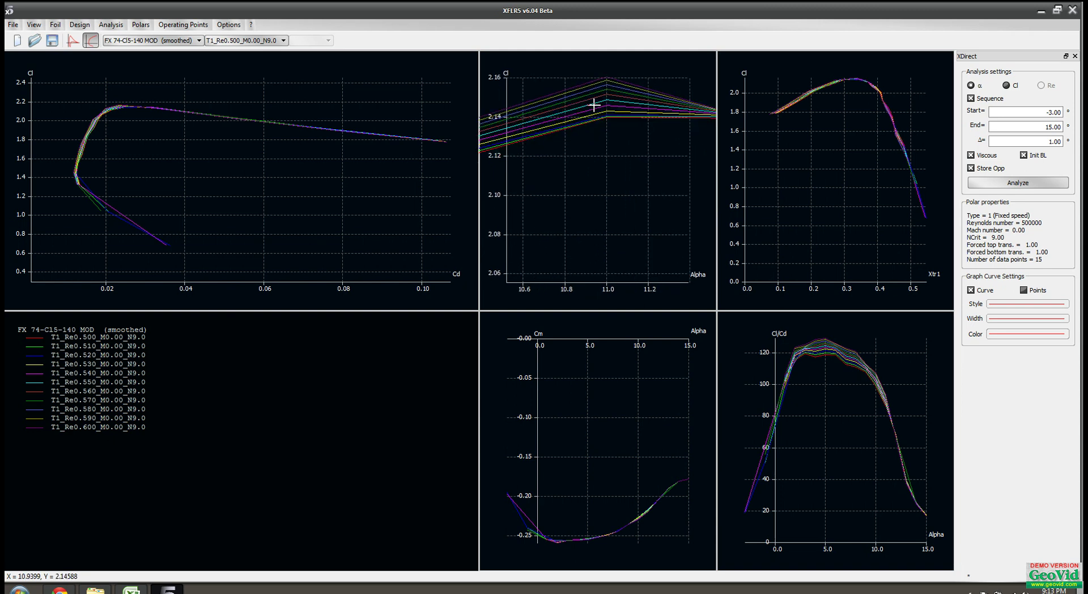
{"action": "left_click_drag", "start_coordinate": [594, 105], "coordinate": [600, 161]}
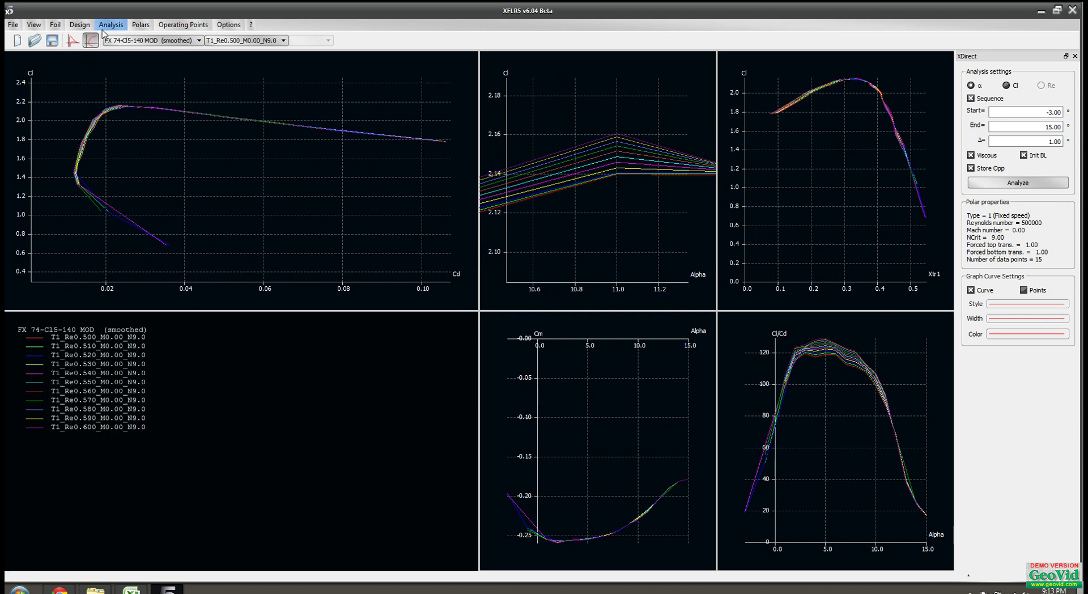
Switch to Wing and Plane Design, define a new wing and maximise the Wing Edition window
{"action": "left_click", "coordinate": [14, 25]}
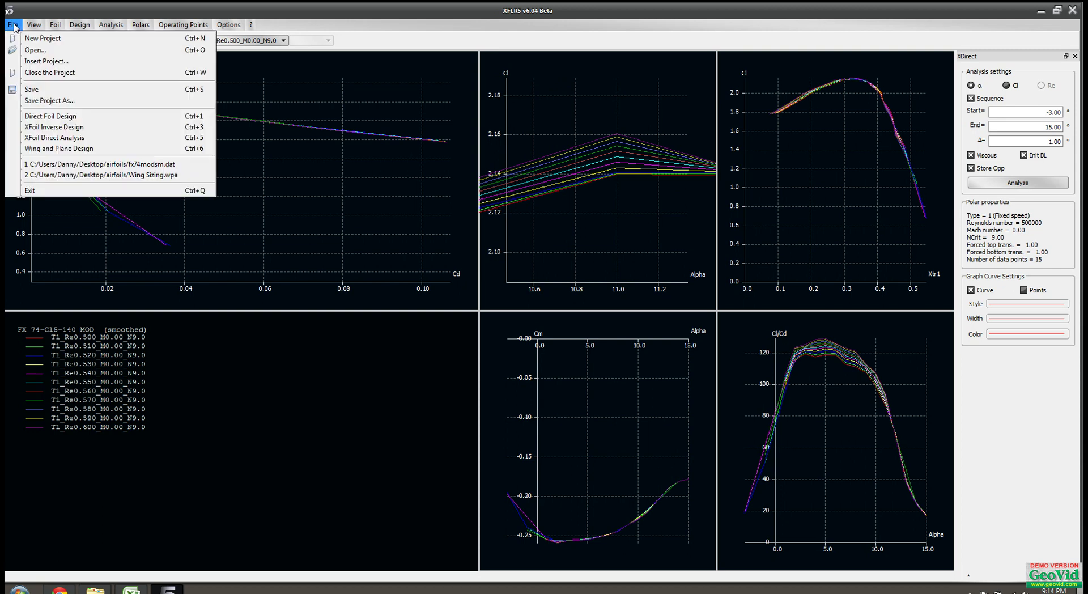
{"action": "left_click", "coordinate": [42, 149]}
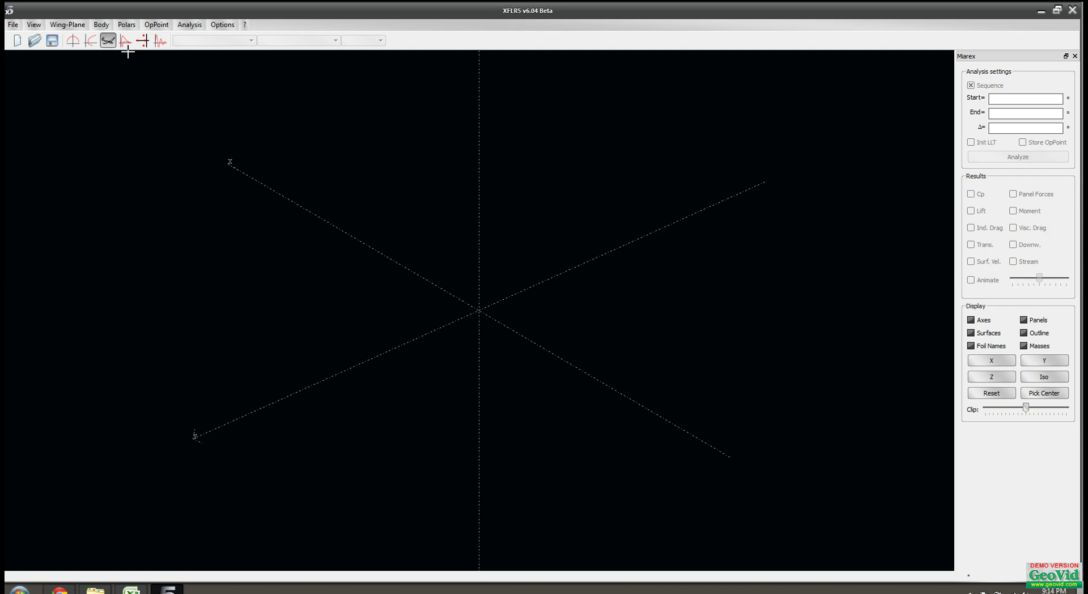
{"action": "left_click", "coordinate": [68, 24]}
{"action": "left_click", "coordinate": [68, 38]}
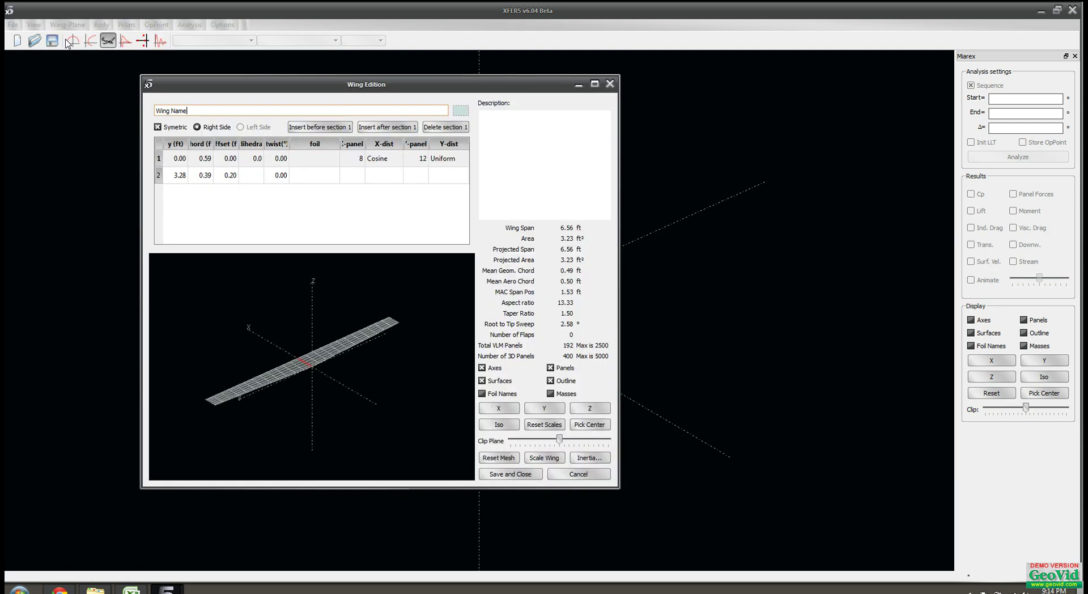
{"action": "double_click", "coordinate": [261, 86]}
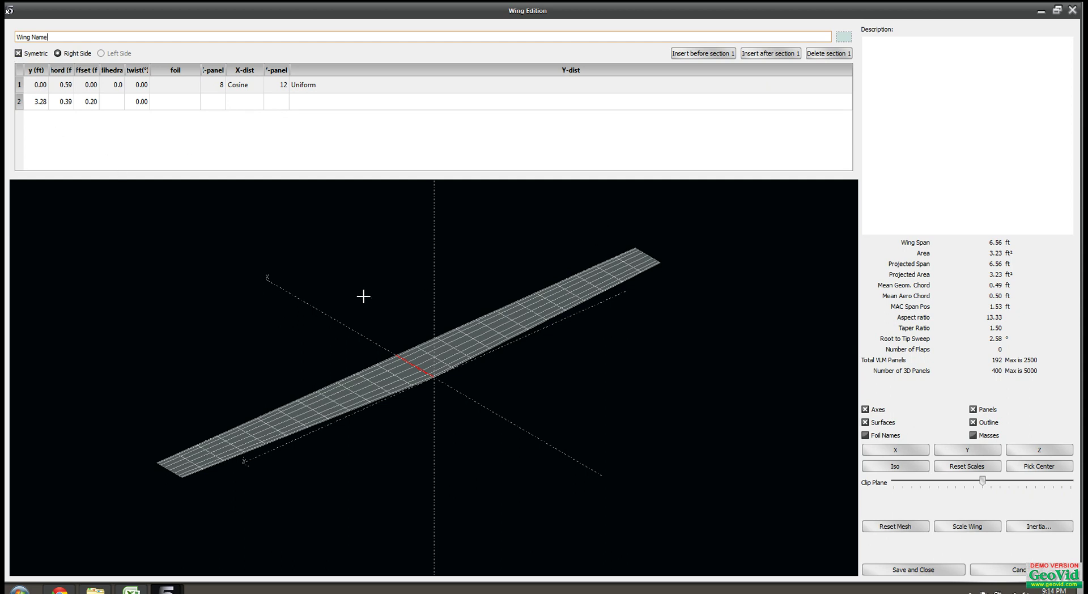
{"action": "double_click", "coordinate": [35, 105]}
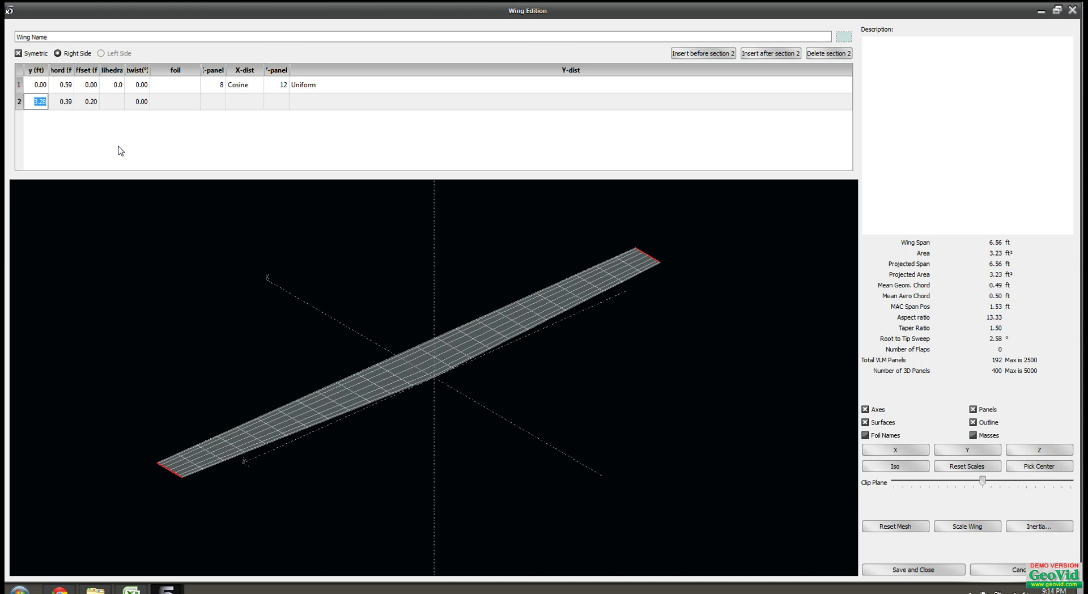
Place the tip section at y = 6 ft, giving a 12.00 ft span
{"action": "type", "text": "6"}
{"action": "key", "text": "Return"}
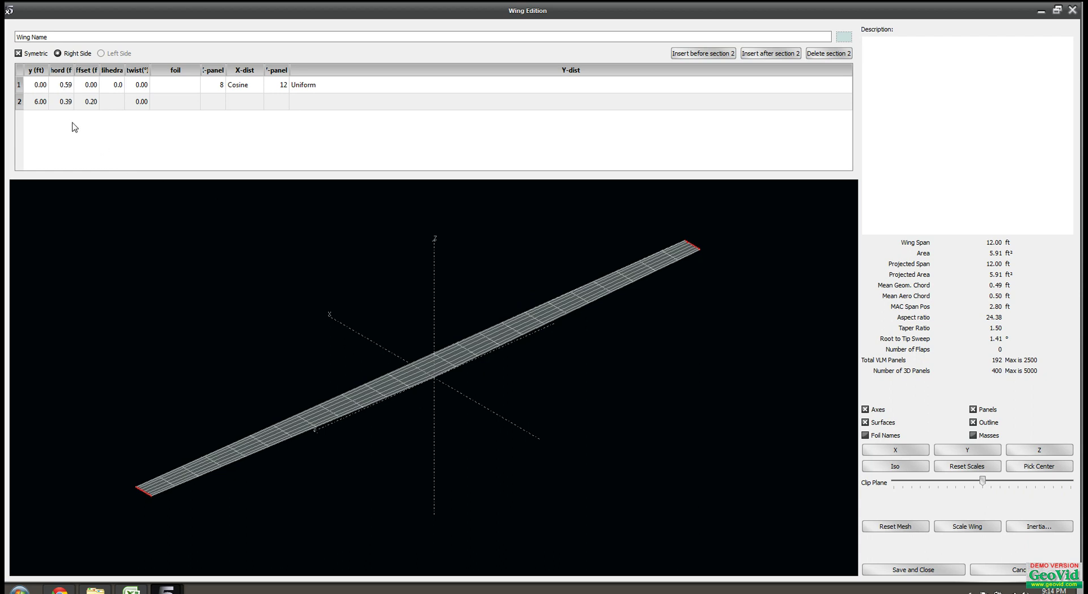
{"action": "left_click", "coordinate": [19, 89]}
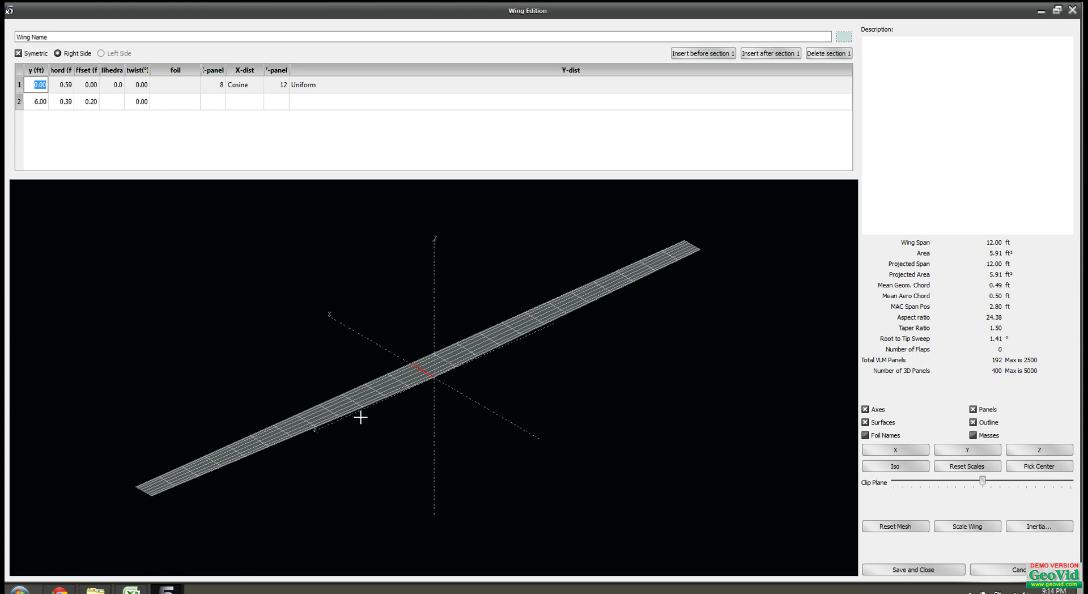
{"action": "scroll", "coordinate": [434, 385], "scroll_direction": "up", "scroll_amount": 5}
{"action": "scroll", "coordinate": [433, 385], "scroll_direction": "up", "scroll_amount": 2}
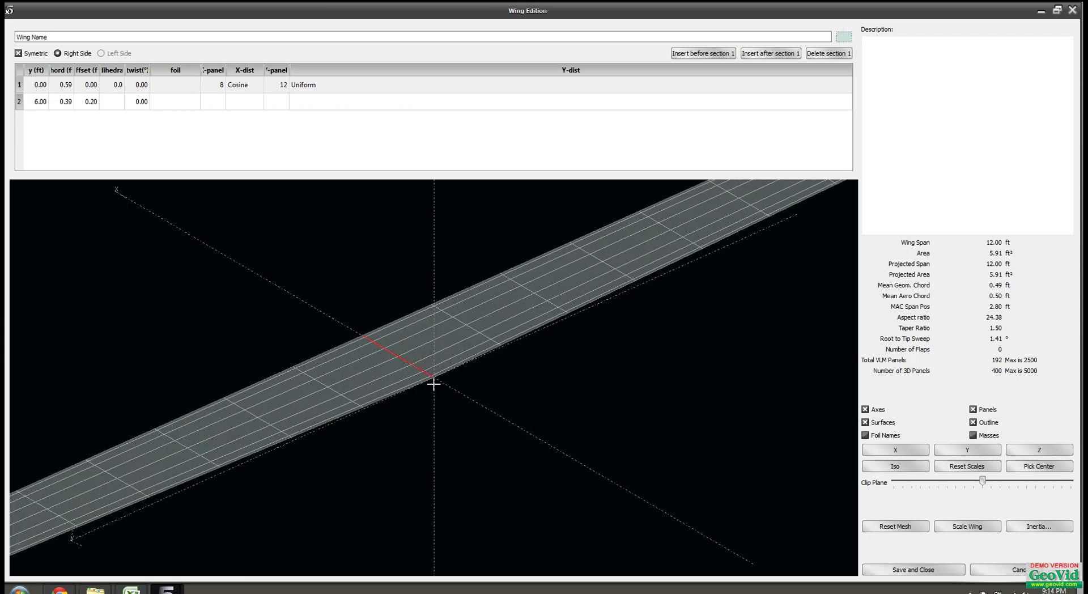
{"action": "scroll", "coordinate": [434, 384], "scroll_direction": "down", "scroll_amount": 6}
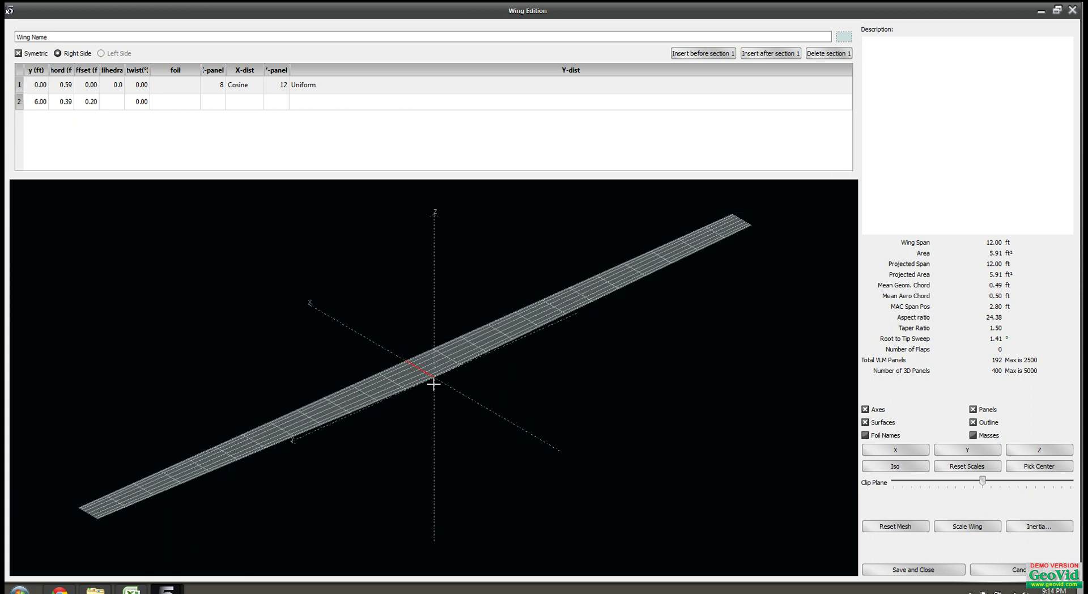
Zoom and pan the 3D preview to inspect the wing tip and recentre the whole wing
{"action": "left_click", "coordinate": [20, 102]}
{"action": "scroll", "coordinate": [164, 509], "scroll_direction": "up", "scroll_amount": 4}
{"action": "scroll", "coordinate": [149, 495], "scroll_direction": "down", "scroll_amount": 3}
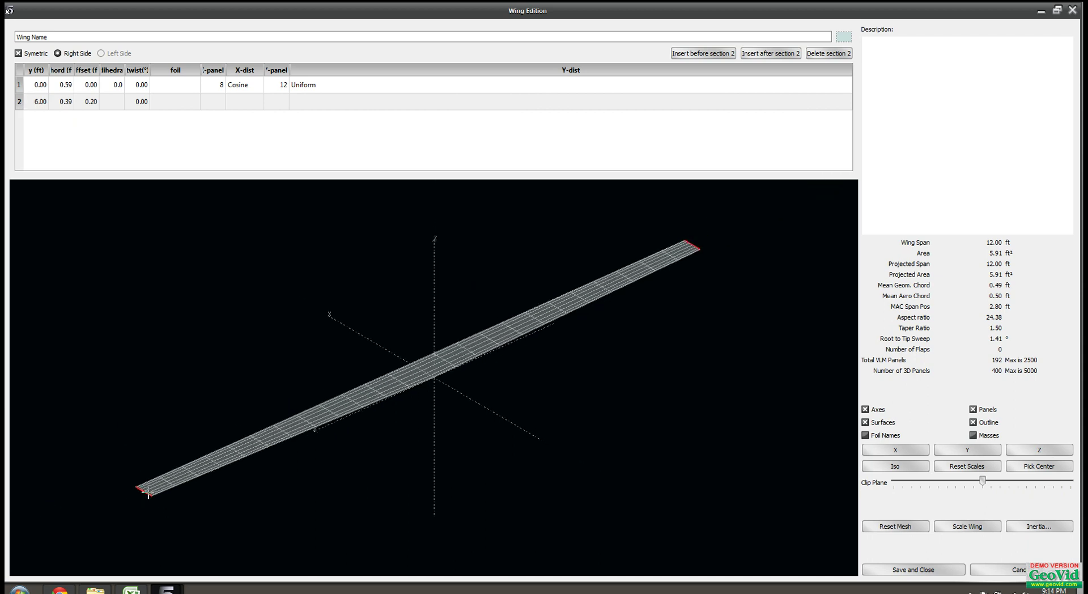
{"action": "left_click_drag", "start_coordinate": [148, 496], "coordinate": [322, 387]}
{"action": "scroll", "coordinate": [322, 387], "scroll_direction": "up", "scroll_amount": 2}
{"action": "scroll", "coordinate": [209, 341], "scroll_direction": "up", "scroll_amount": 2}
{"action": "left_click_drag", "start_coordinate": [117, 364], "coordinate": [254, 371]}
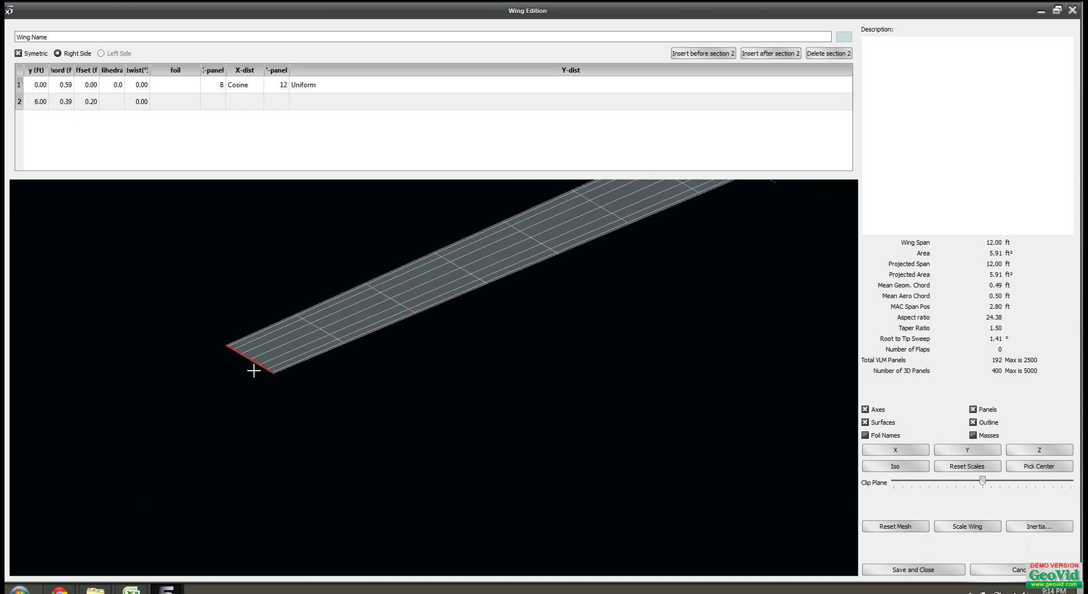
{"action": "scroll", "coordinate": [253, 371], "scroll_direction": "up", "scroll_amount": 2}
{"action": "scroll", "coordinate": [245, 359], "scroll_direction": "down", "scroll_amount": 5}
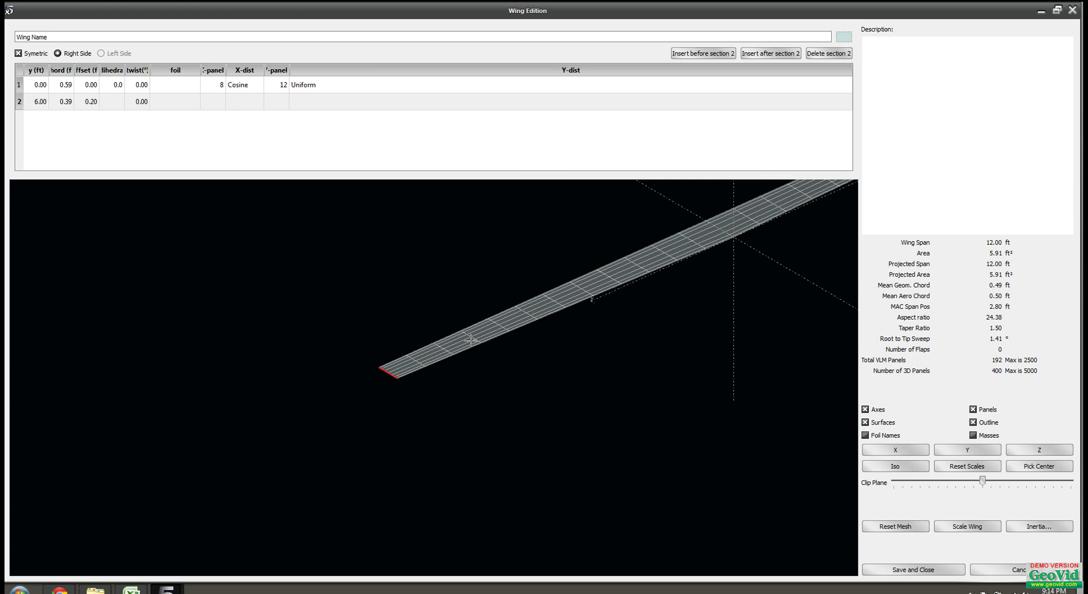
{"action": "scroll", "coordinate": [554, 339], "scroll_direction": "down", "scroll_amount": 3}
{"action": "left_click_drag", "start_coordinate": [553, 339], "coordinate": [519, 382]}
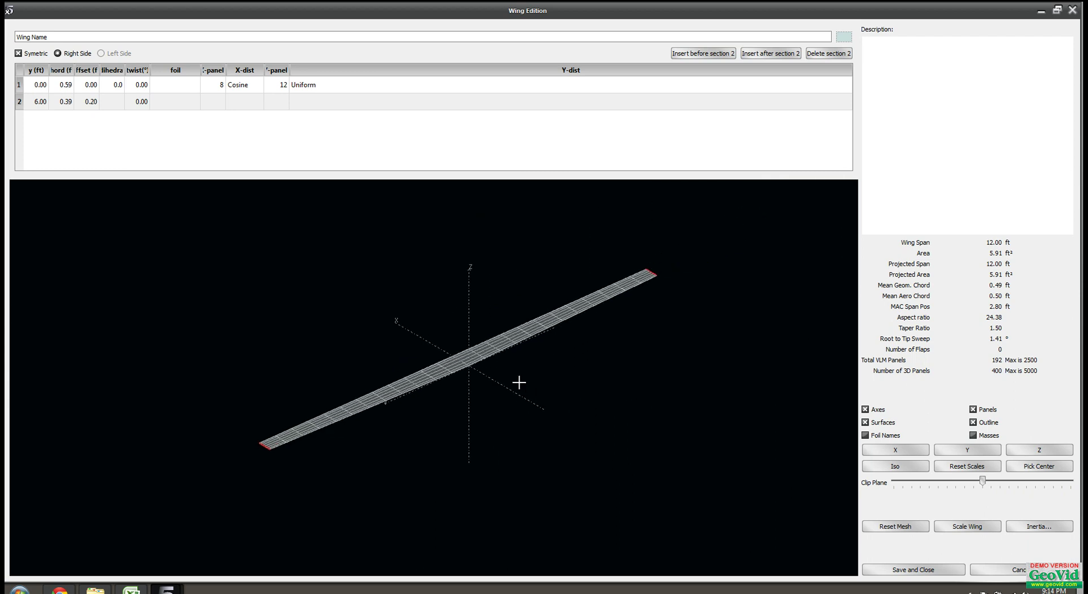
Set root and tip chords to 2 ft, making a rectangular 24 ft² wing of aspect ratio 6
{"action": "double_click", "coordinate": [62, 86]}
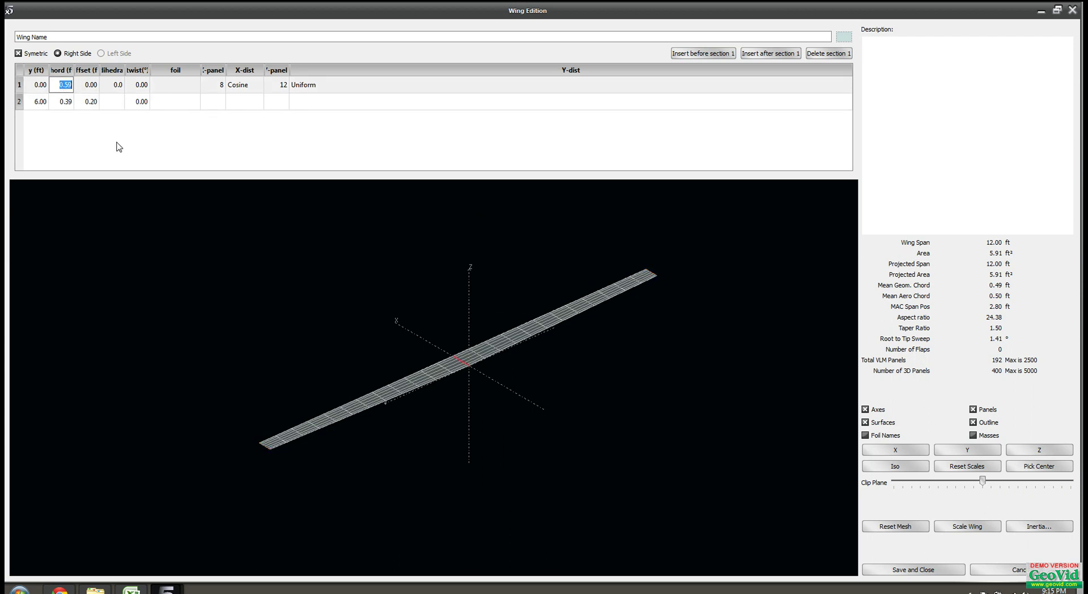
{"action": "type", "text": "2"}
{"action": "key", "text": "Return"}
{"action": "left_click", "coordinate": [61, 105]}
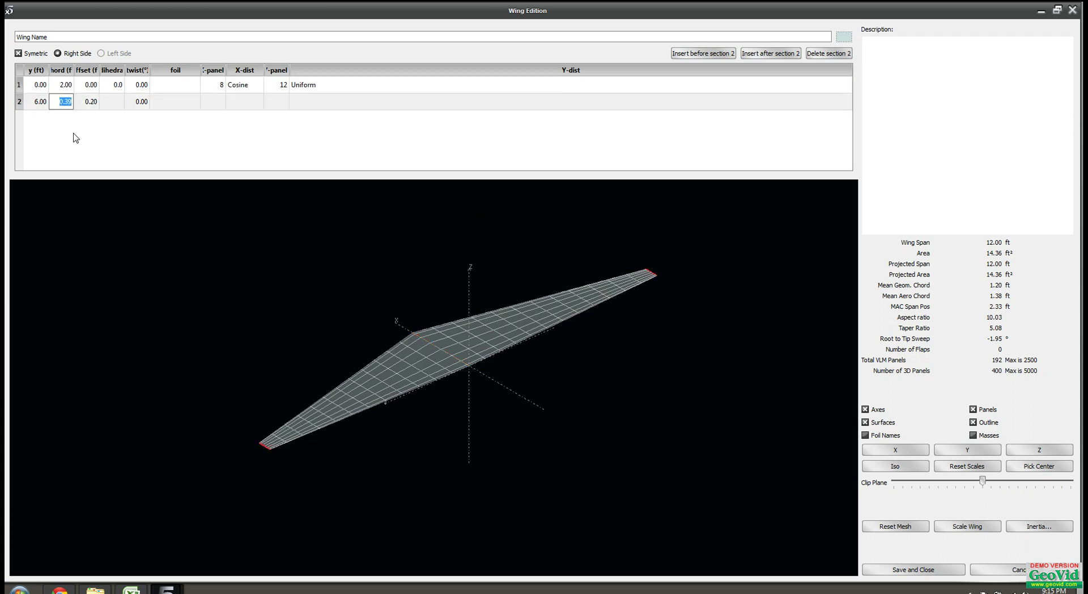
{"action": "type", "text": "2"}
{"action": "key", "text": "Return"}
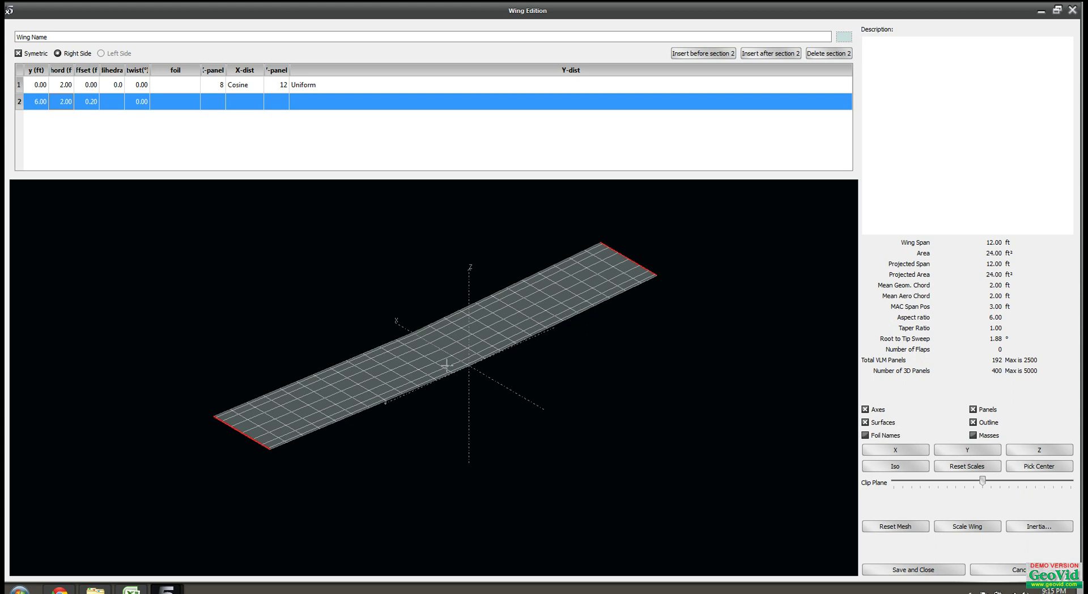
{"action": "left_click_drag", "start_coordinate": [446, 363], "coordinate": [445, 329]}
Assign the FX 74-CI5-140 MOD (smoothed) airfoil to both the root and tip sections
{"action": "double_click", "coordinate": [182, 85]}
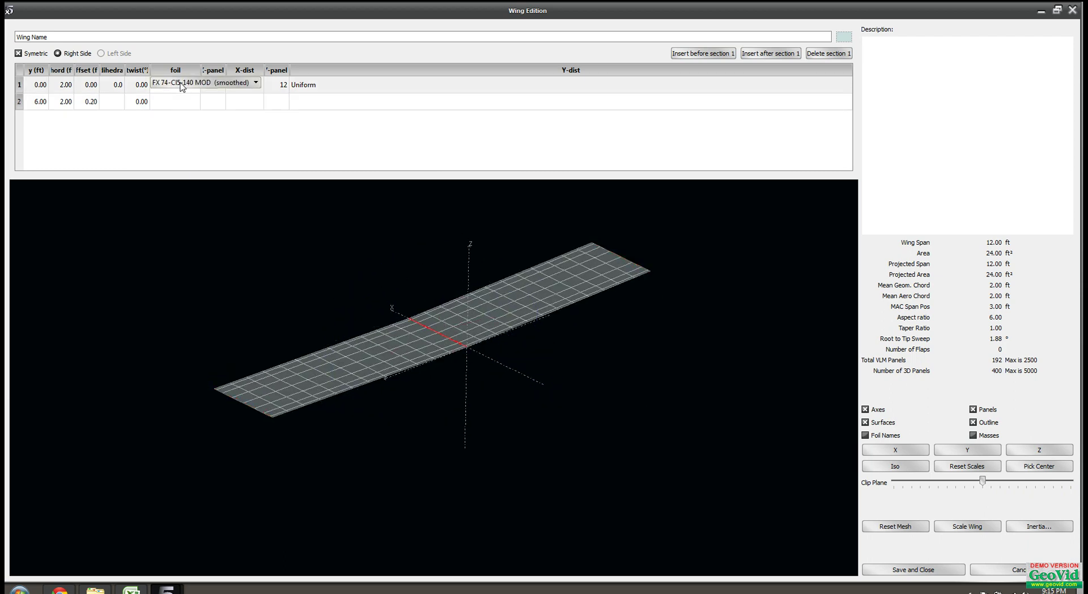
{"action": "left_click", "coordinate": [256, 83]}
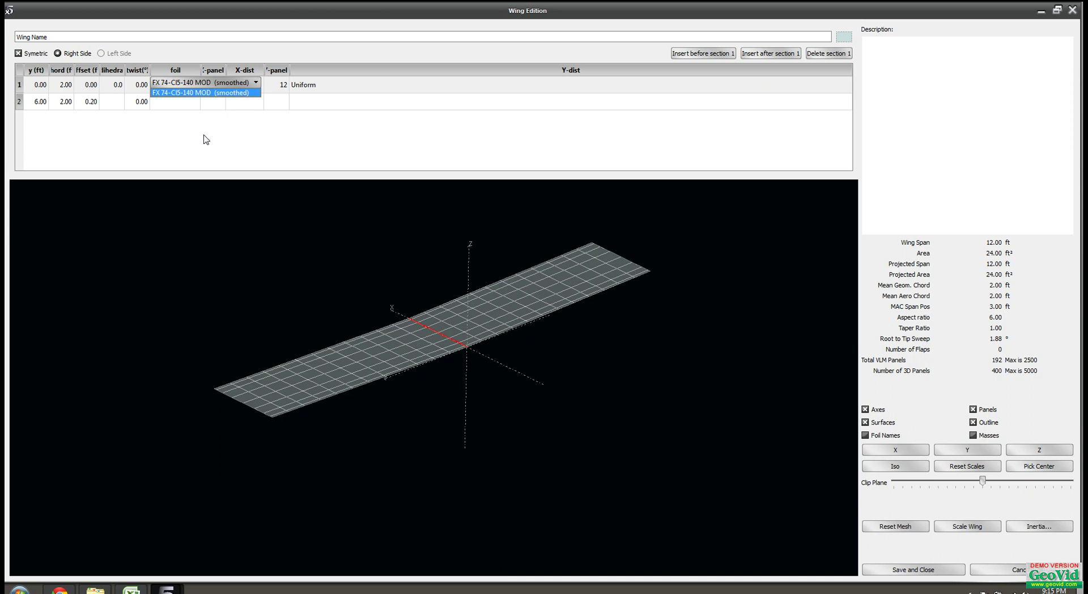
{"action": "left_click", "coordinate": [202, 97]}
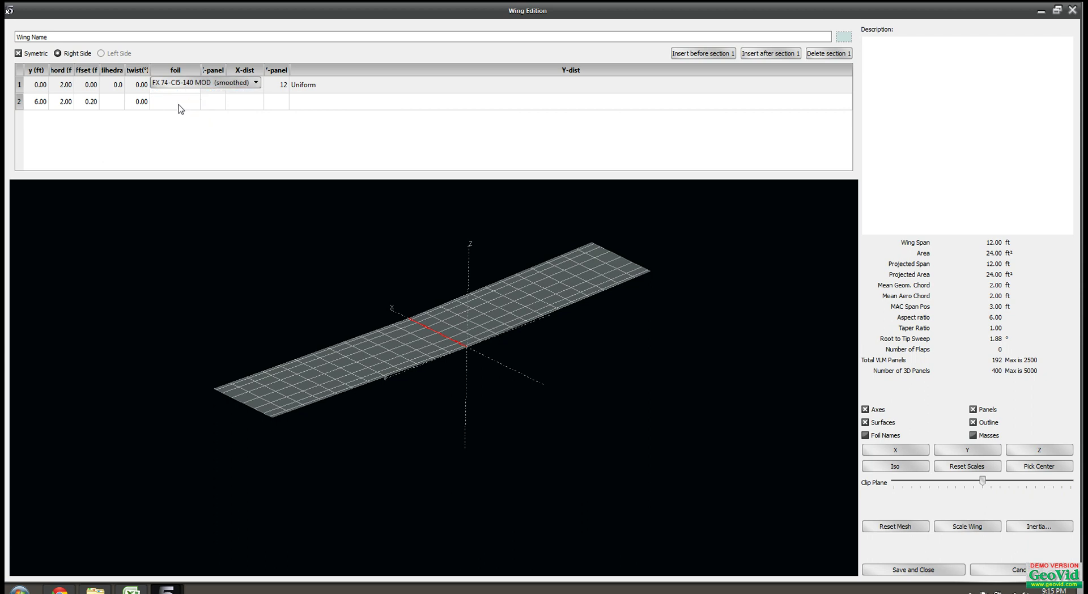
{"action": "left_click", "coordinate": [181, 103]}
{"action": "left_click", "coordinate": [225, 143]}
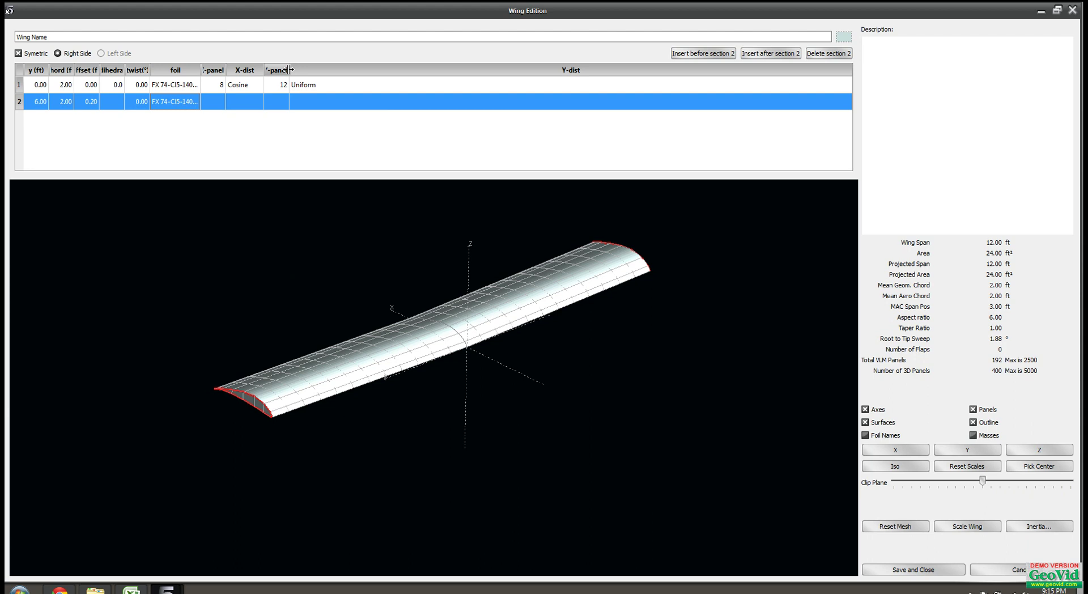
Widen the Y-panels, X-dist, X-panels and foil columns so the airfoil name is readable
{"action": "left_click_drag", "start_coordinate": [289, 69], "coordinate": [347, 69]}
{"action": "left_click_drag", "start_coordinate": [264, 69], "coordinate": [311, 69]}
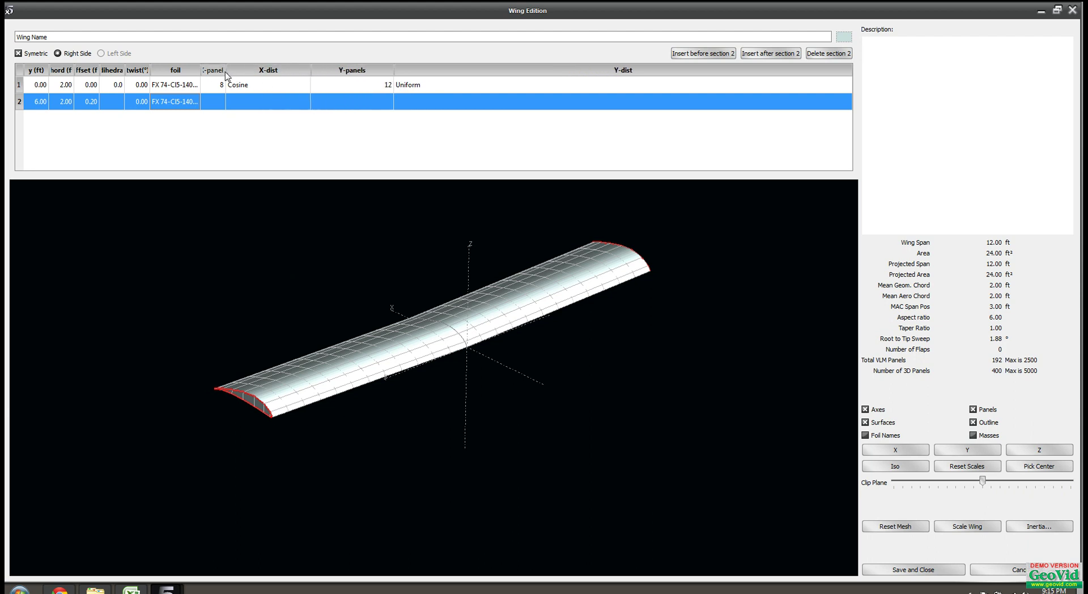
{"action": "left_click_drag", "start_coordinate": [226, 69], "coordinate": [303, 65]}
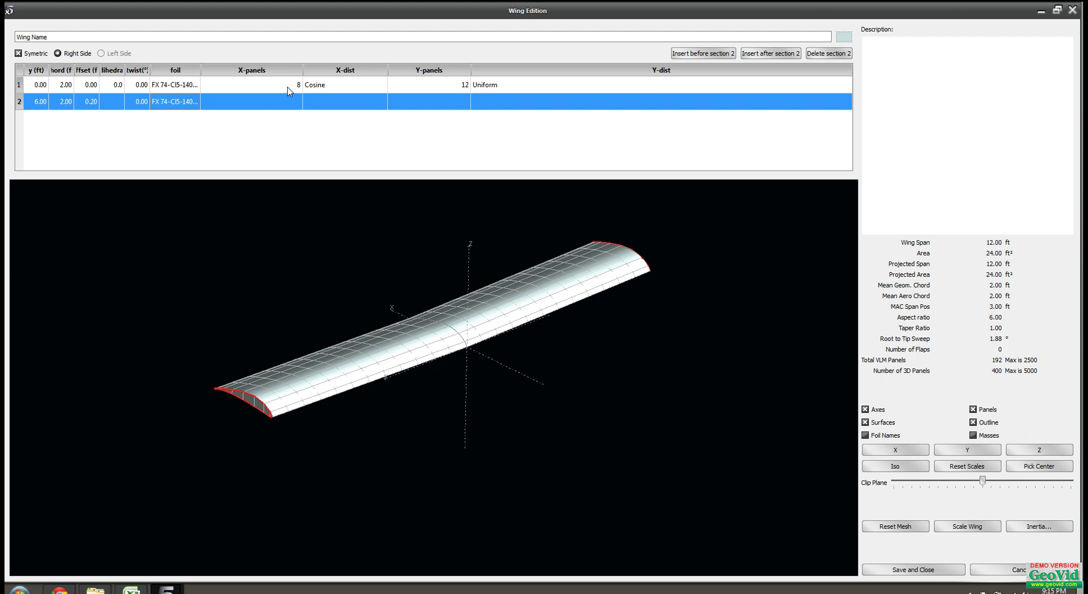
{"action": "left_click_drag", "start_coordinate": [201, 70], "coordinate": [230, 70]}
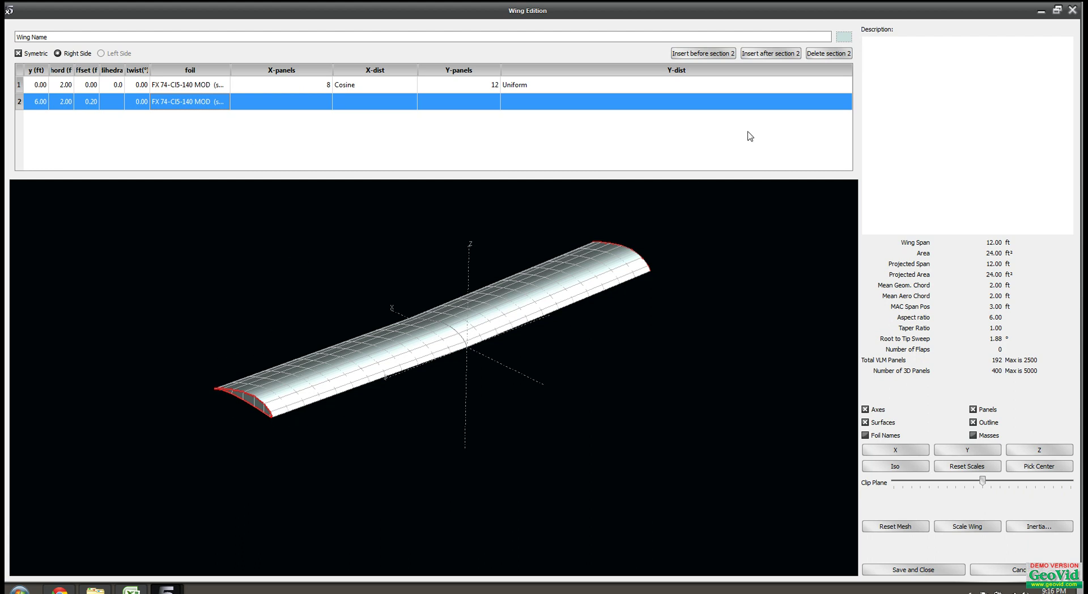
Insert a new section after the tip section and place it at y = 8 ft
{"action": "left_click", "coordinate": [20, 103]}
{"action": "left_click", "coordinate": [784, 55]}
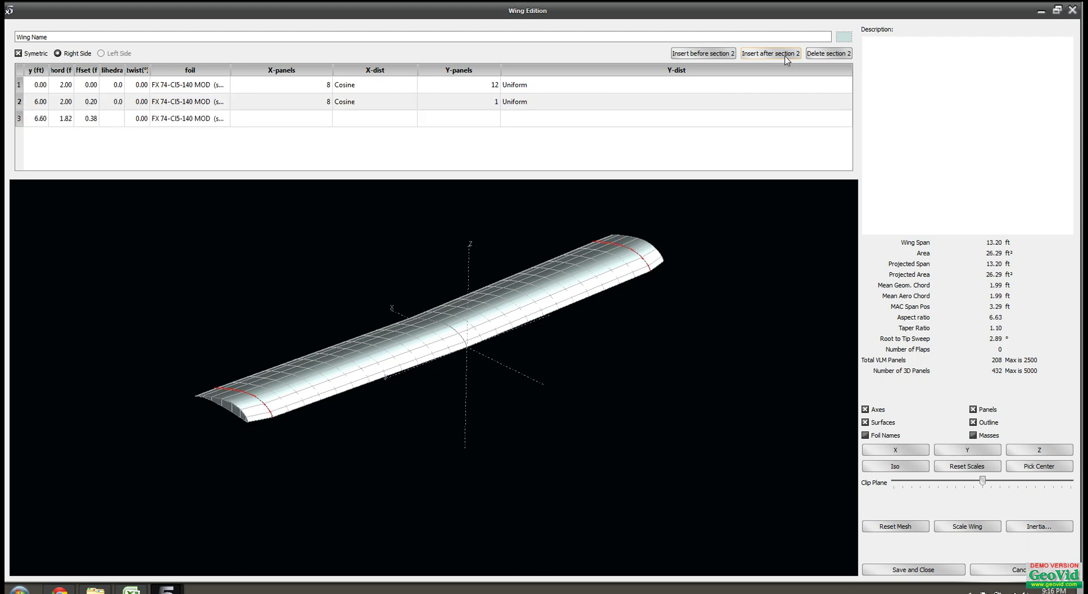
{"action": "double_click", "coordinate": [39, 121]}
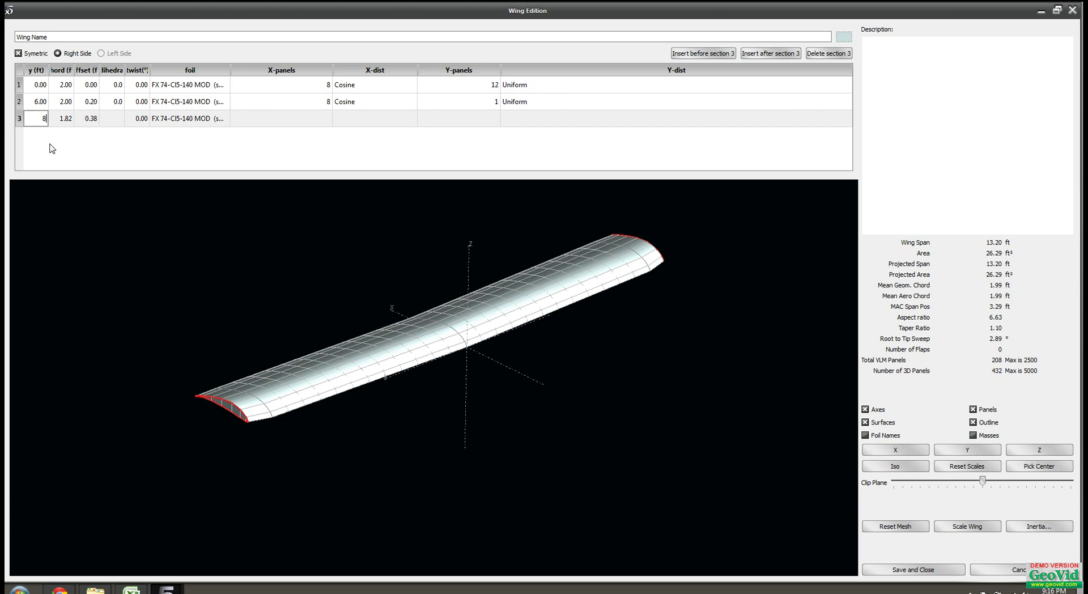
{"action": "key", "text": "Return"}
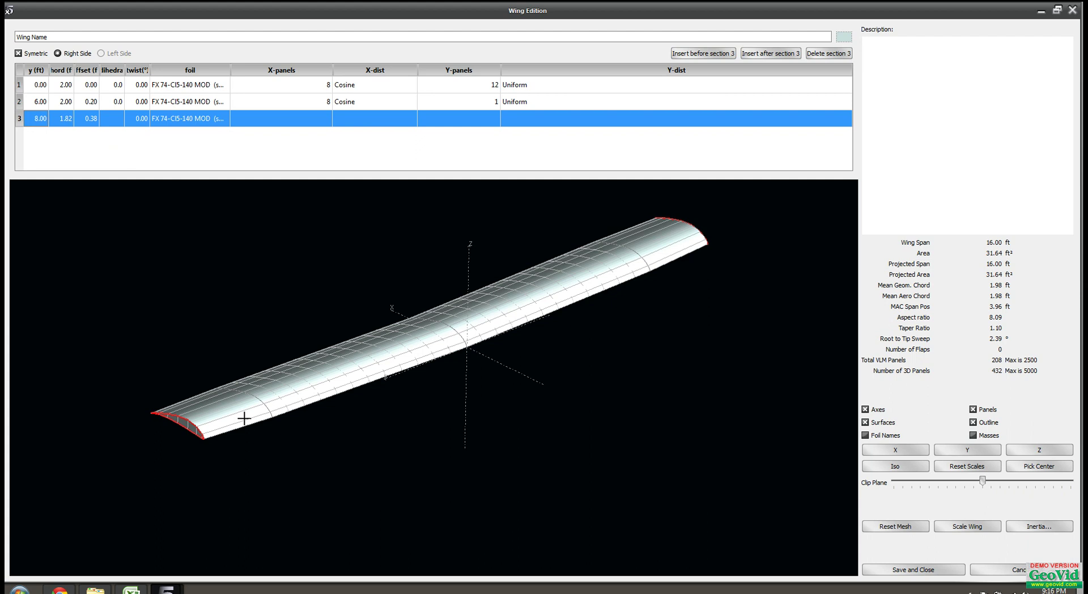
Give the outer panel 15° dihedral and set the section 3 tip chord to 1.5 ft
{"action": "double_click", "coordinate": [117, 103]}
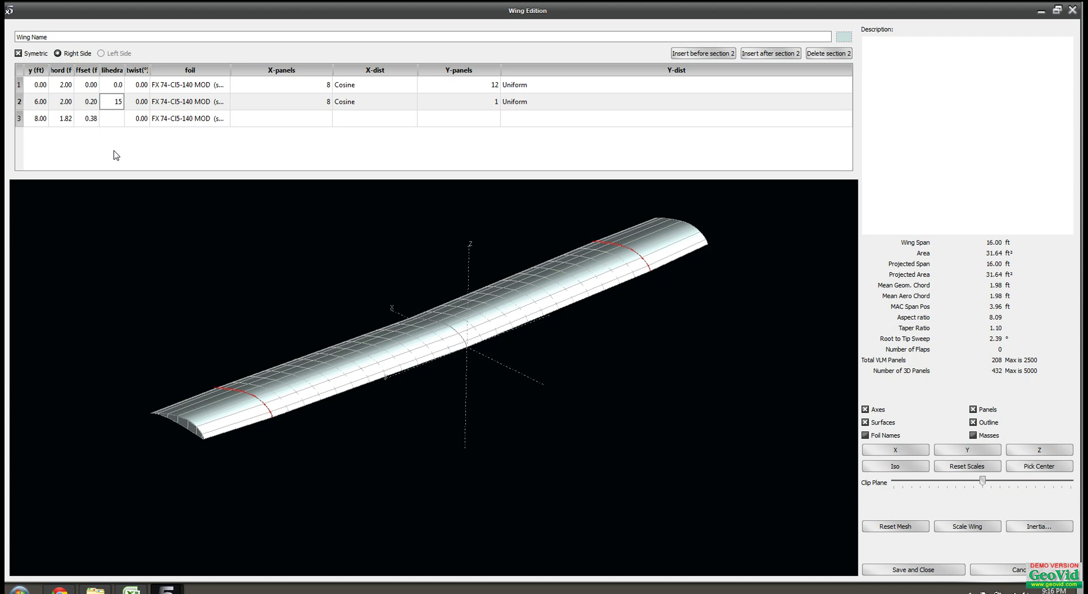
{"action": "key", "text": "Return"}
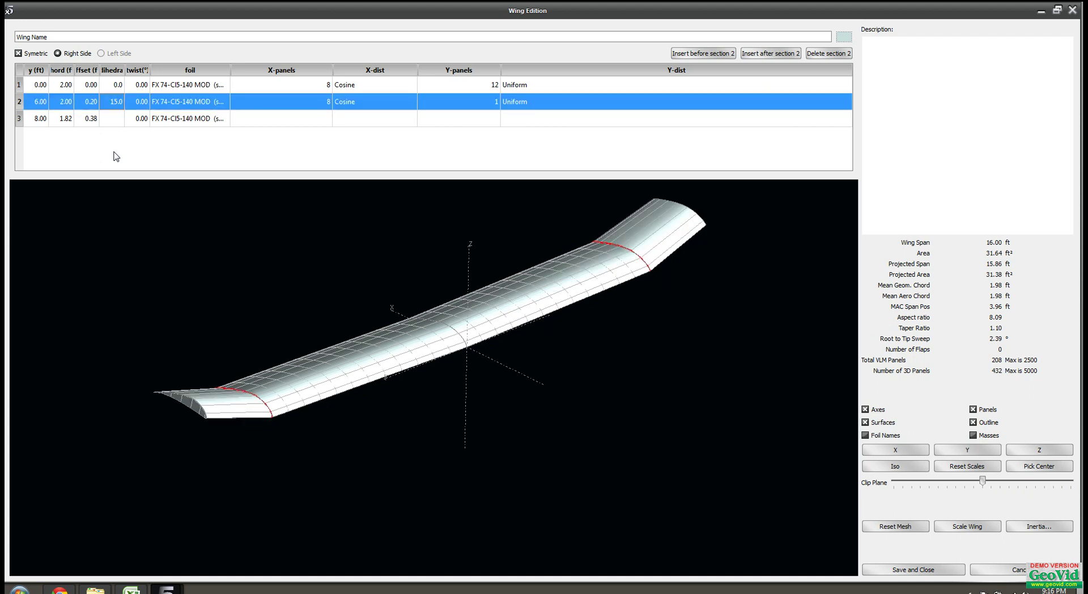
{"action": "double_click", "coordinate": [60, 121]}
{"action": "type", "text": "1"}
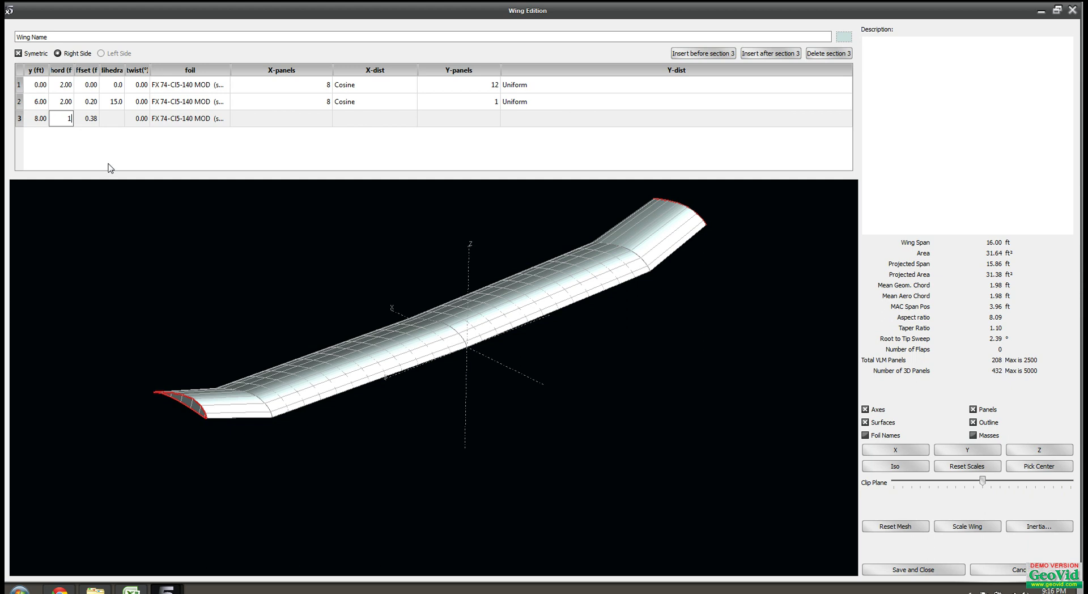
{"action": "key", "text": "Return"}
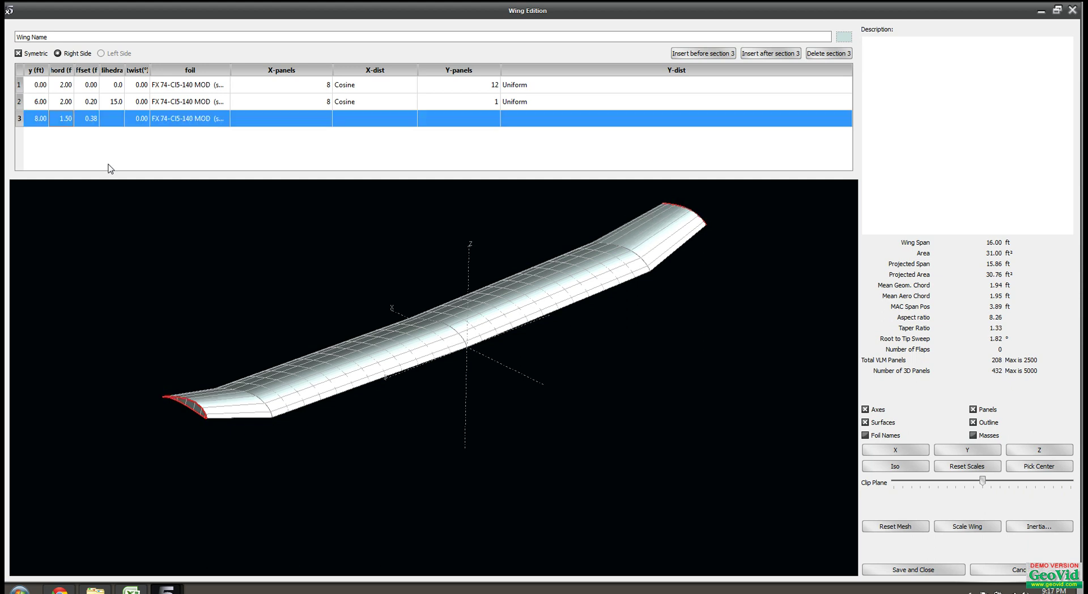
{"action": "left_click_drag", "start_coordinate": [450, 294], "coordinate": [433, 374]}
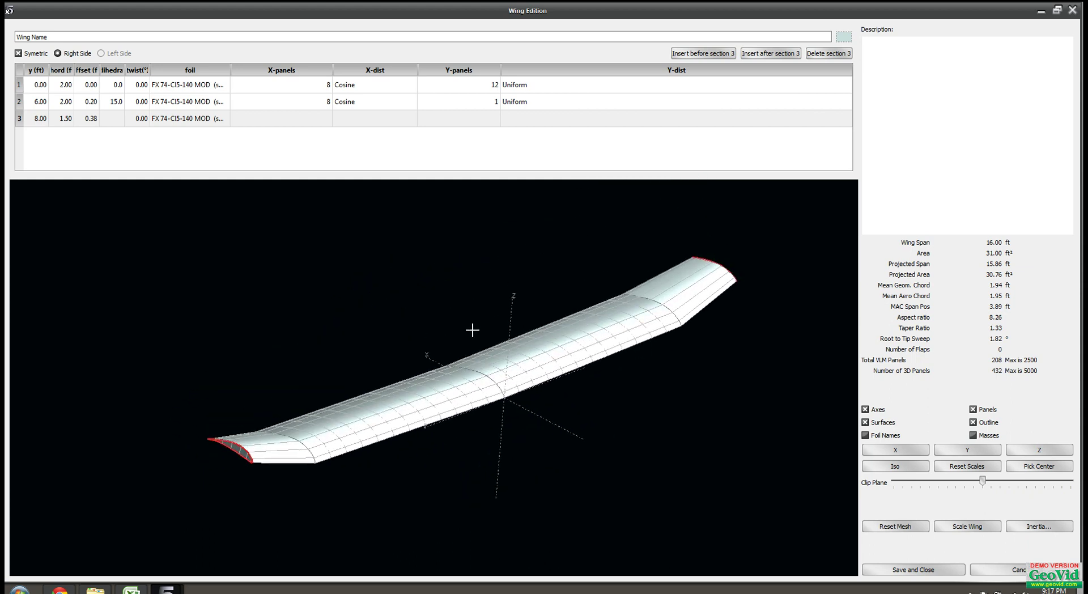
Set section 2 to 12 spanwise panels and save the wing
{"action": "double_click", "coordinate": [467, 100]}
{"action": "type", "text": "12"}
{"action": "key", "text": "Return"}
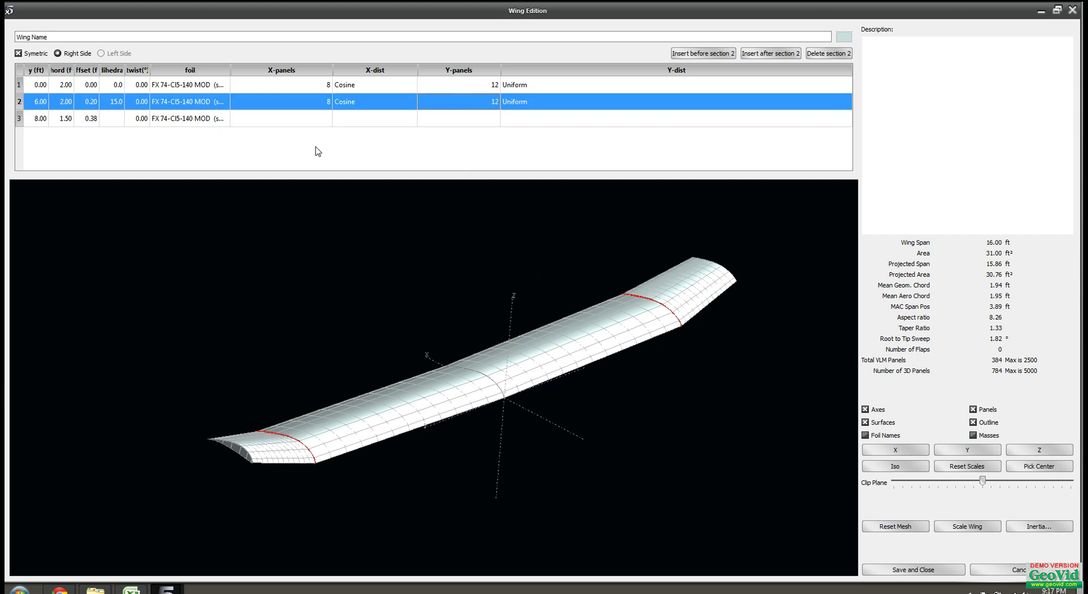
{"action": "left_click", "coordinate": [931, 570]}
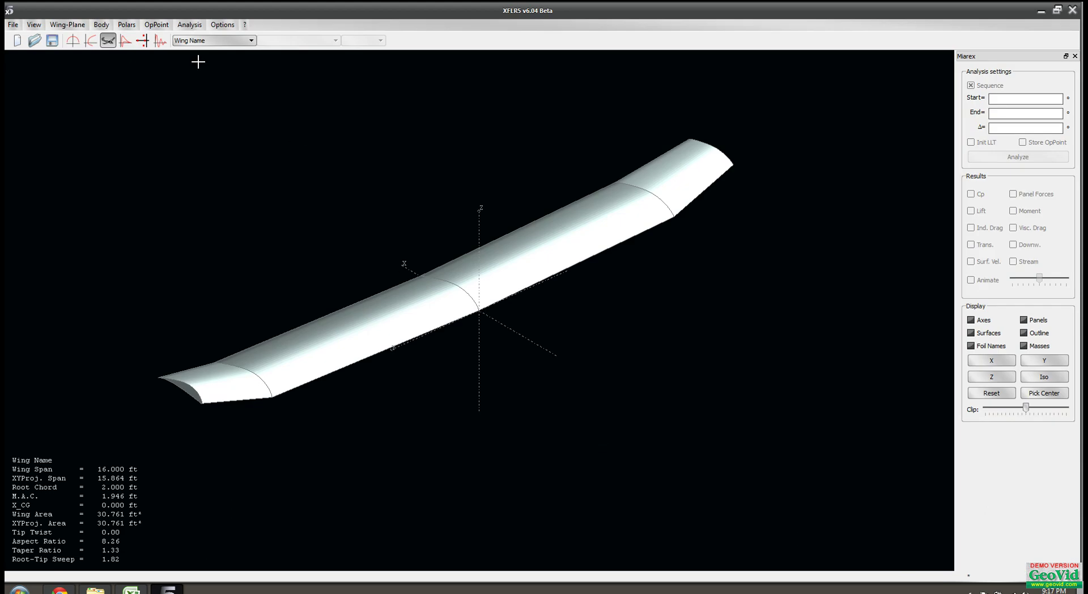
Define a Type 2 fixed-lift, inviscid VLM analysis with plane mass 50
{"action": "left_click", "coordinate": [127, 25]}
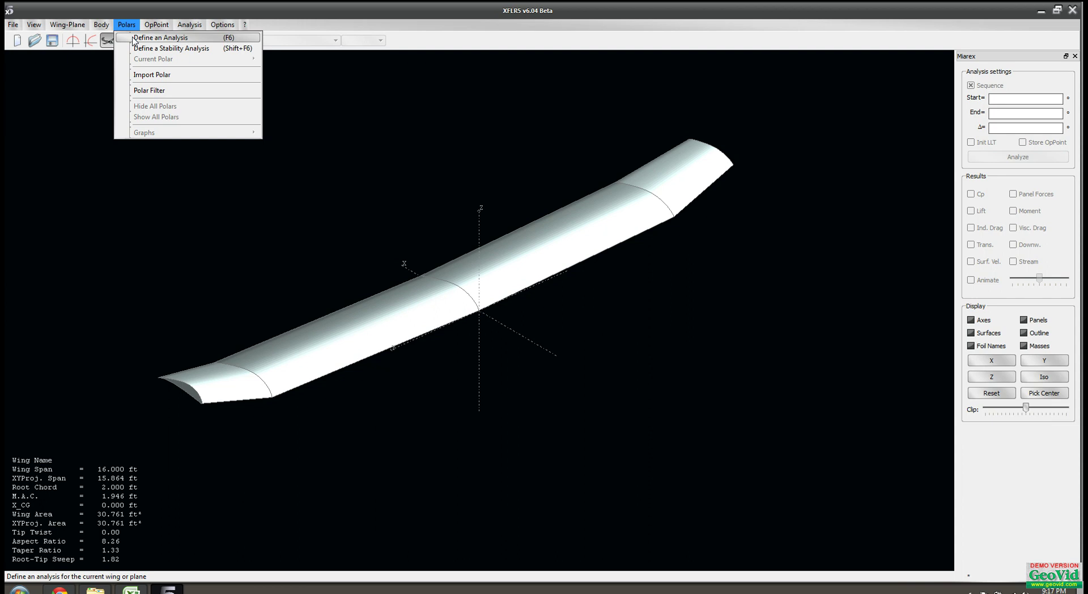
{"action": "left_click", "coordinate": [135, 38]}
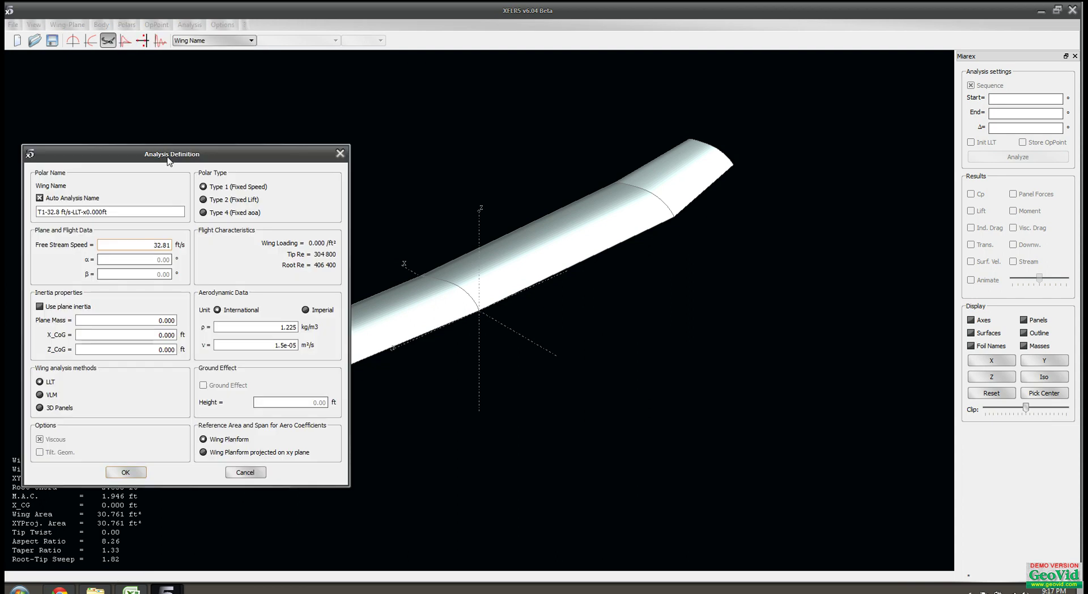
{"action": "left_click_drag", "start_coordinate": [168, 162], "coordinate": [464, 84]}
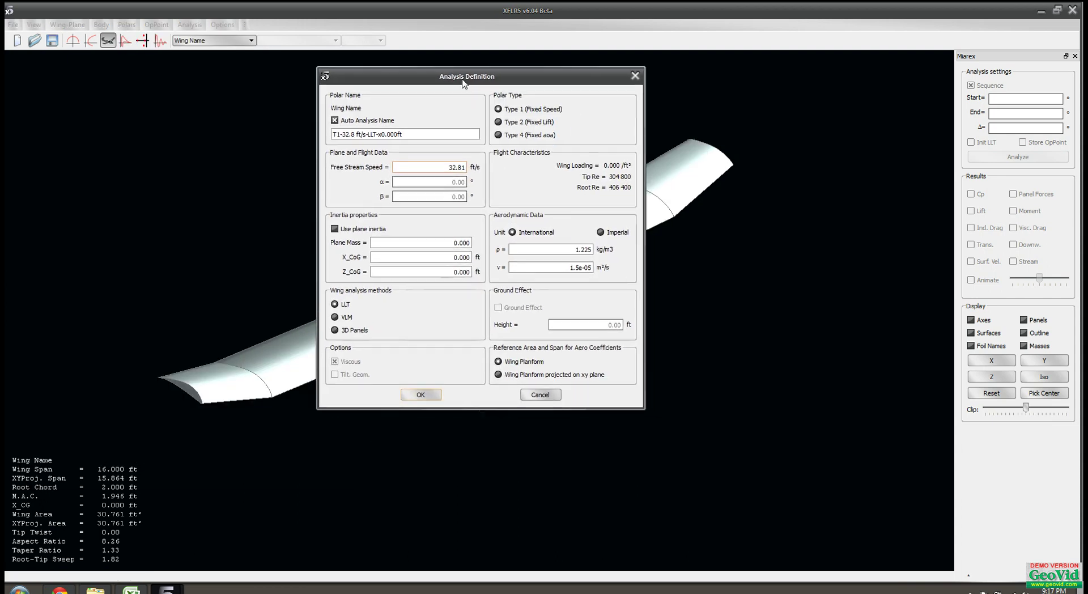
{"action": "left_click", "coordinate": [539, 123]}
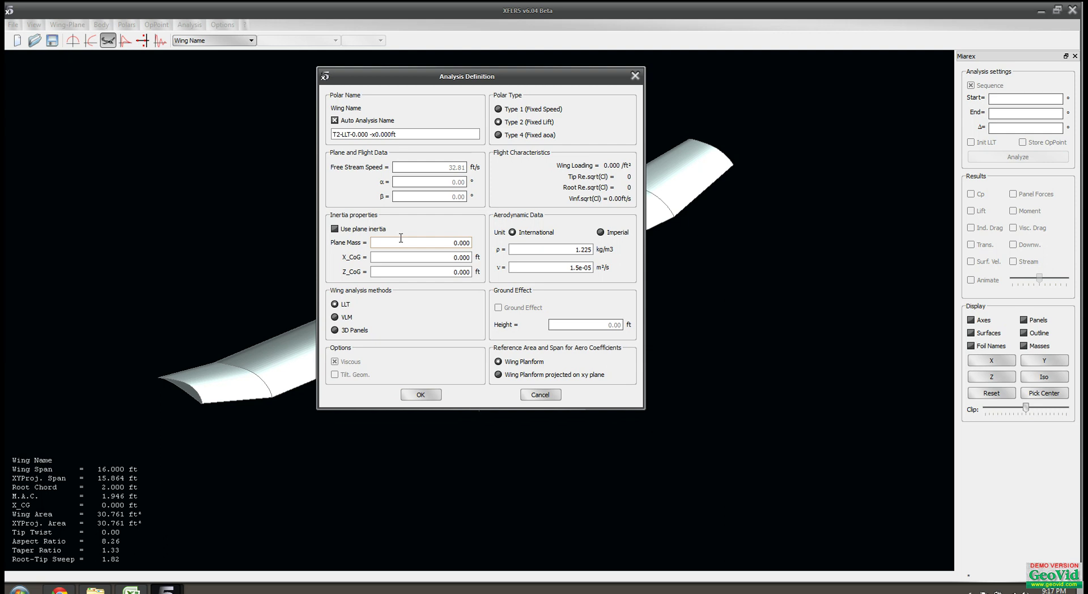
{"action": "left_click_drag", "start_coordinate": [400, 238], "coordinate": [466, 238]}
{"action": "type", "text": "50"}
{"action": "left_click", "coordinate": [334, 318]}
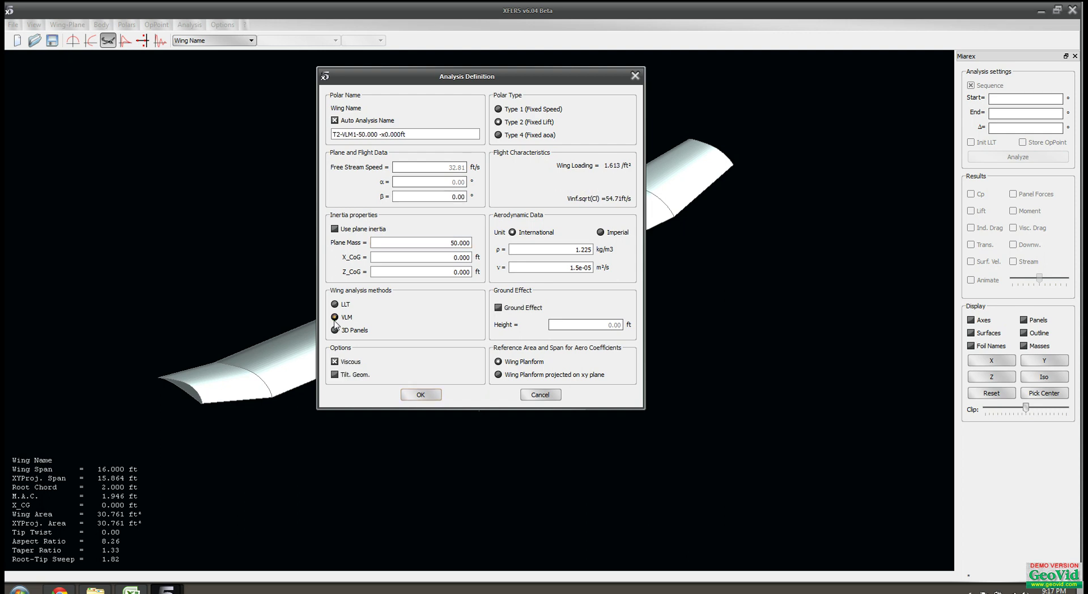
{"action": "left_click", "coordinate": [335, 363]}
Create the T2-VLM1-50.000 polar and run the analysis from -3° to 15°
{"action": "left_click", "coordinate": [422, 395]}
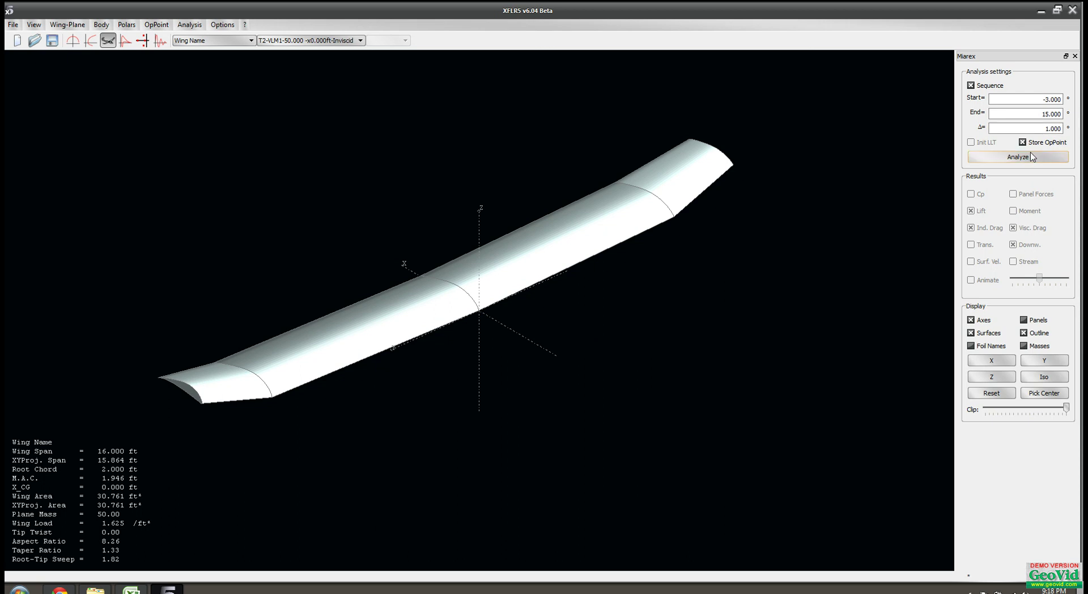
{"action": "left_click", "coordinate": [1013, 157]}
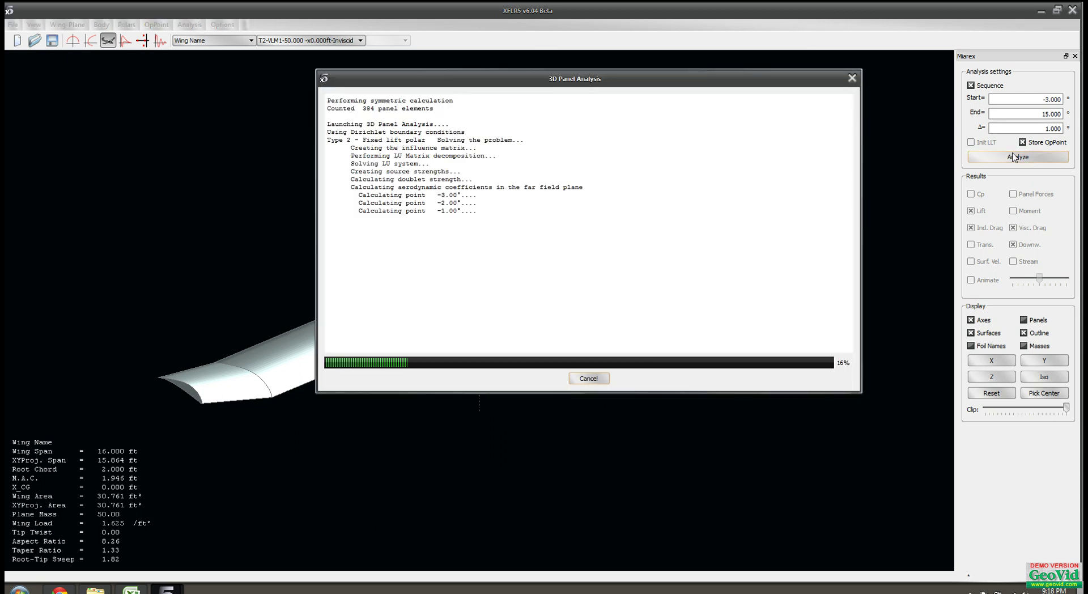
{"action": "scroll", "coordinate": [444, 122], "scroll_direction": "down", "scroll_amount": 3}
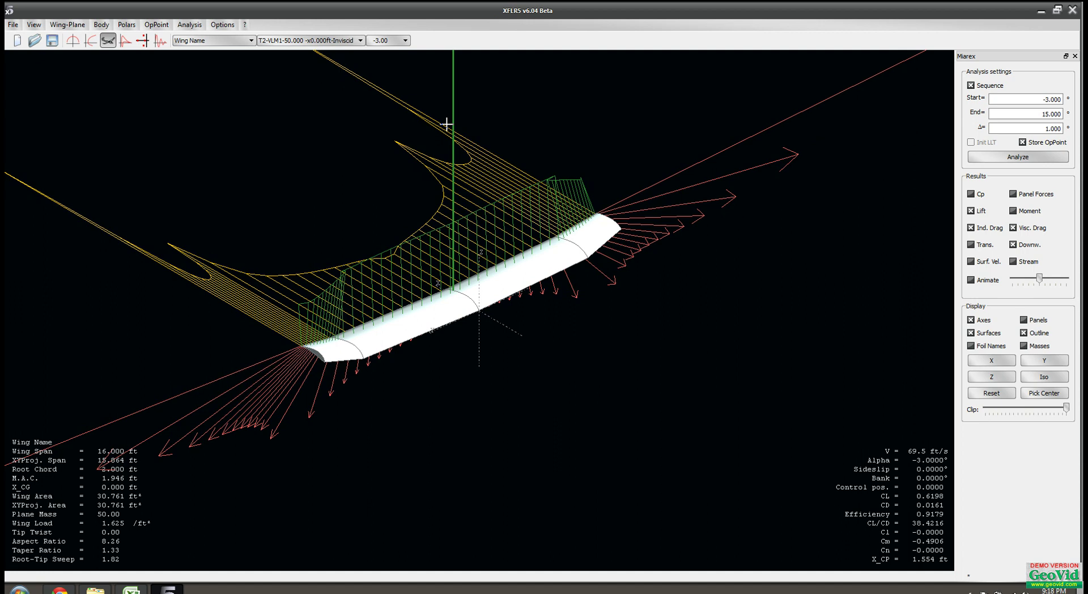
{"action": "left_click_drag", "start_coordinate": [401, 231], "coordinate": [389, 174]}
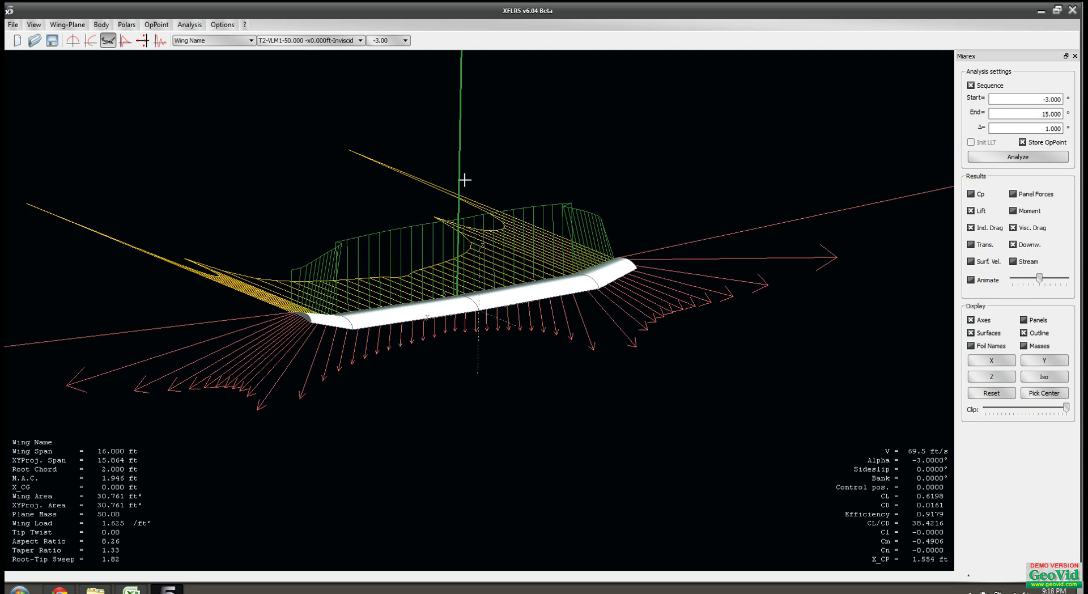
Display the operating point results at alpha 11°
{"action": "left_click", "coordinate": [402, 44]}
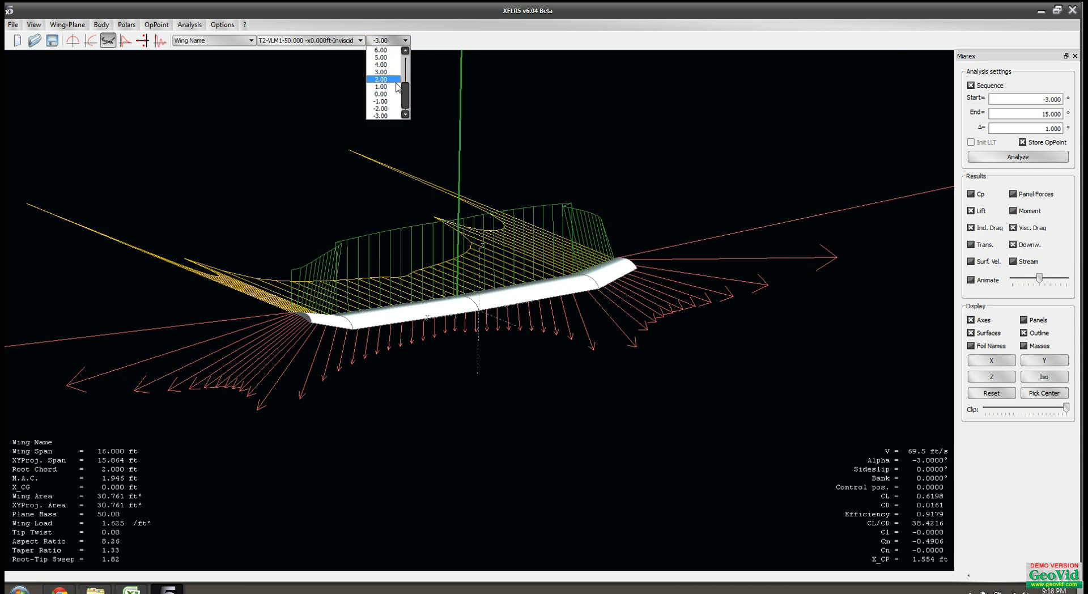
{"action": "left_click_drag", "start_coordinate": [406, 97], "coordinate": [409, 70]}
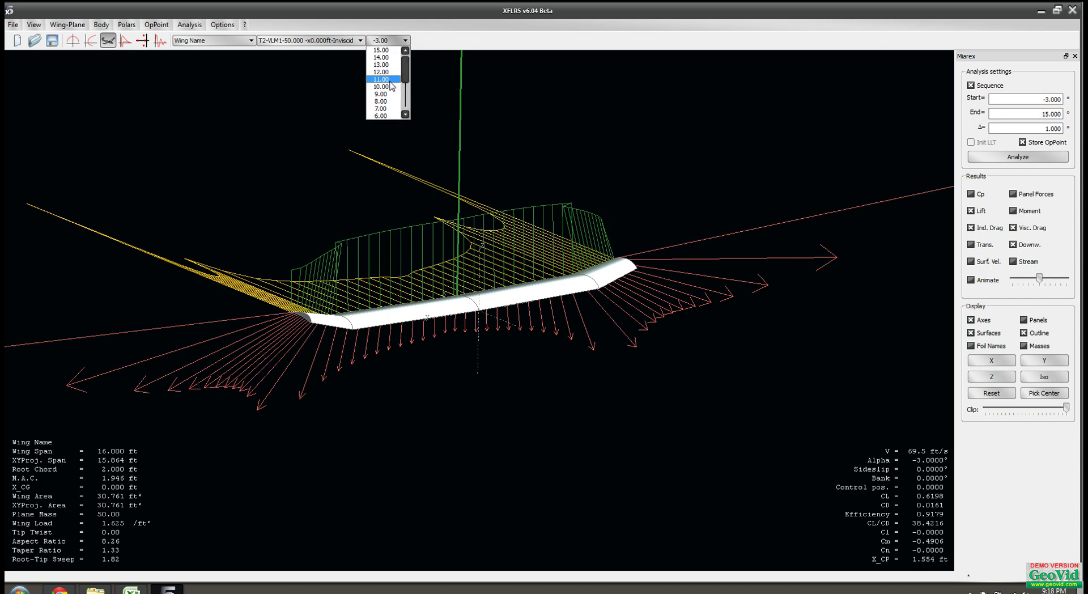
{"action": "left_click", "coordinate": [389, 81]}
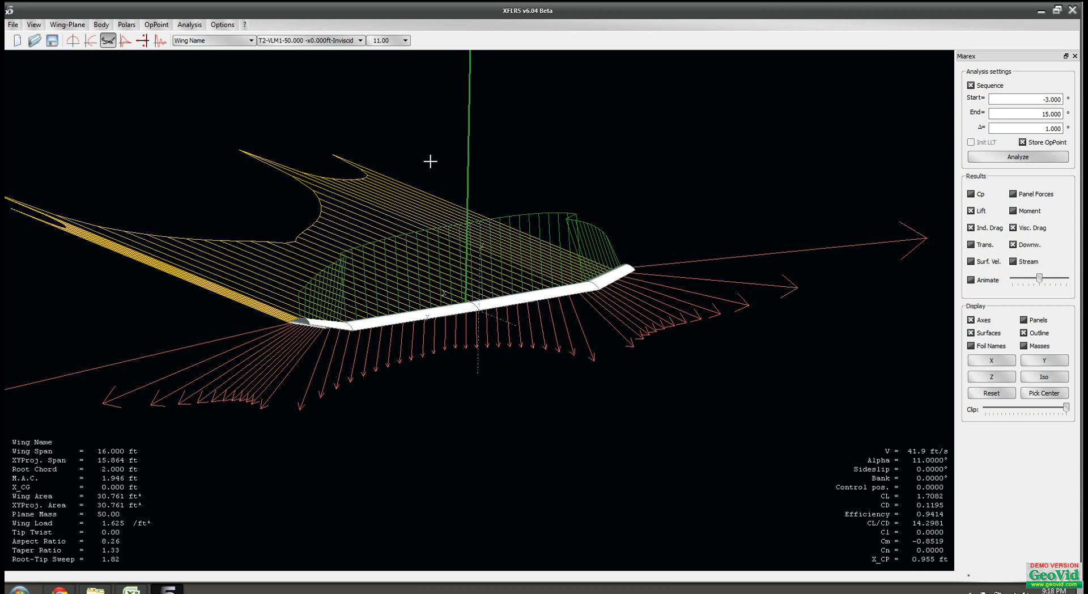
Rotate the view and switch the displayed operating point from alpha 8° to 6°
{"action": "left_click_drag", "start_coordinate": [430, 315], "coordinate": [468, 326]}
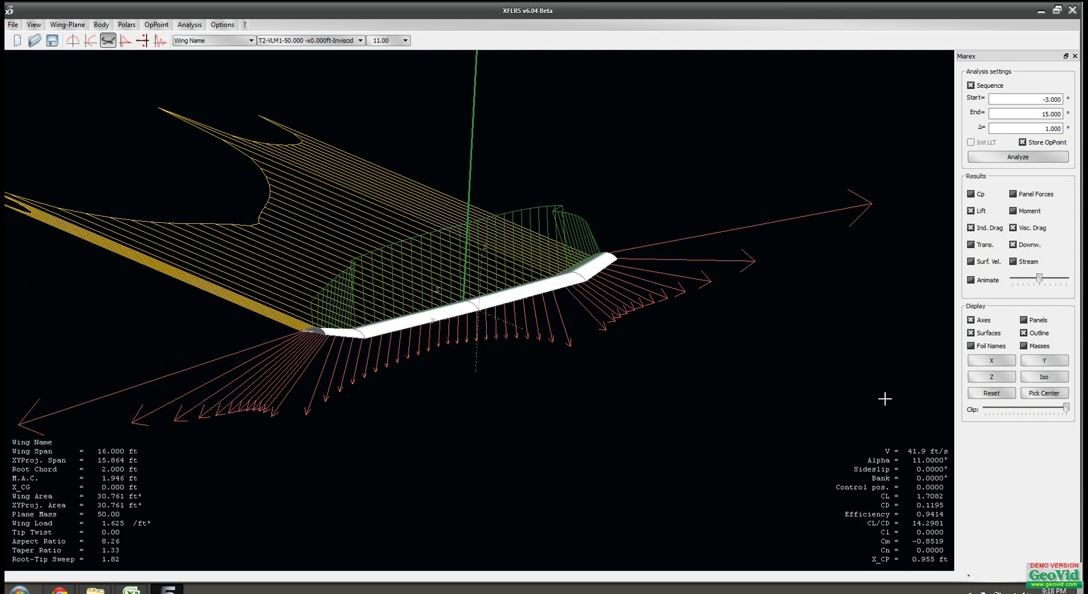
{"action": "left_click", "coordinate": [405, 41]}
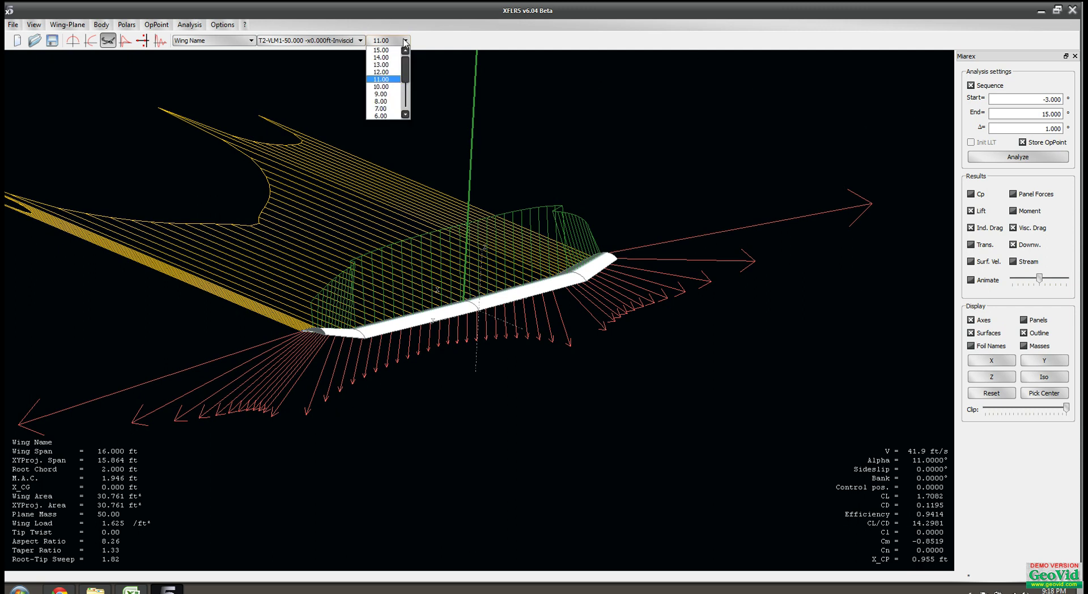
{"action": "left_click", "coordinate": [381, 101]}
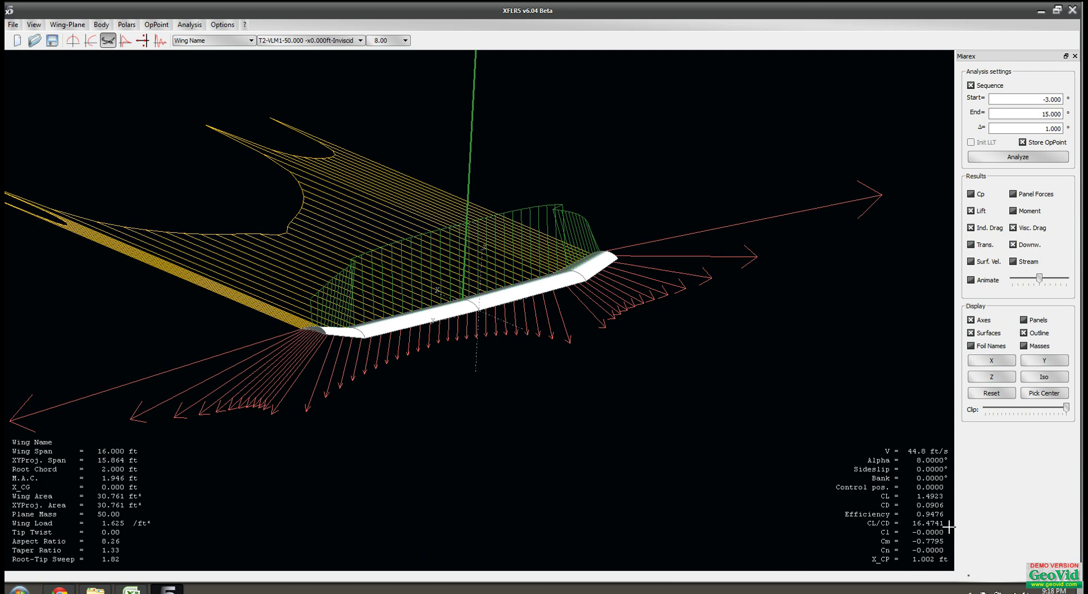
{"action": "left_click", "coordinate": [396, 41]}
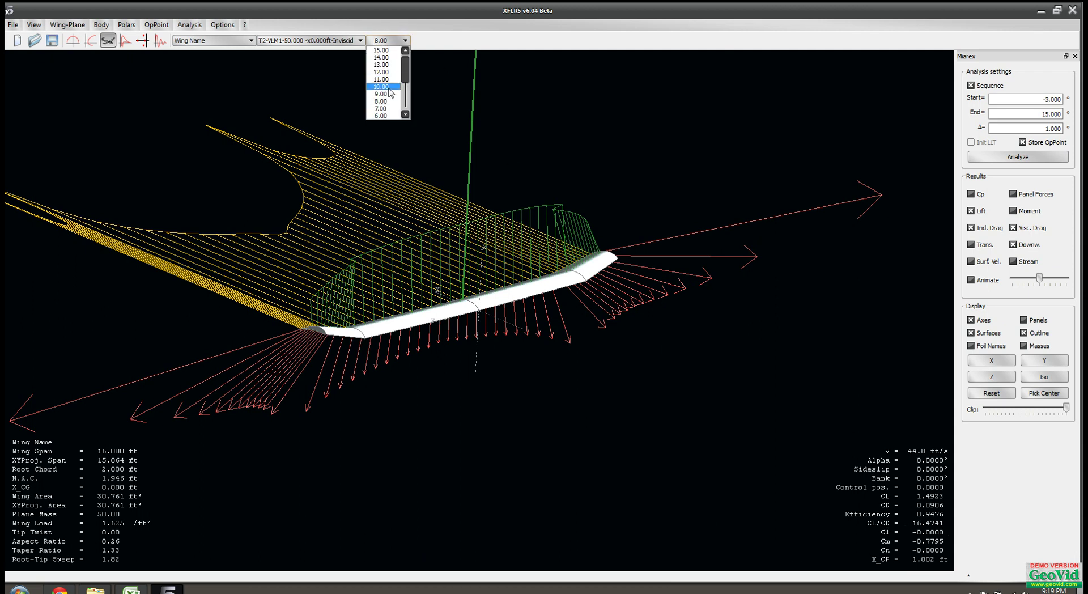
{"action": "left_click", "coordinate": [383, 116]}
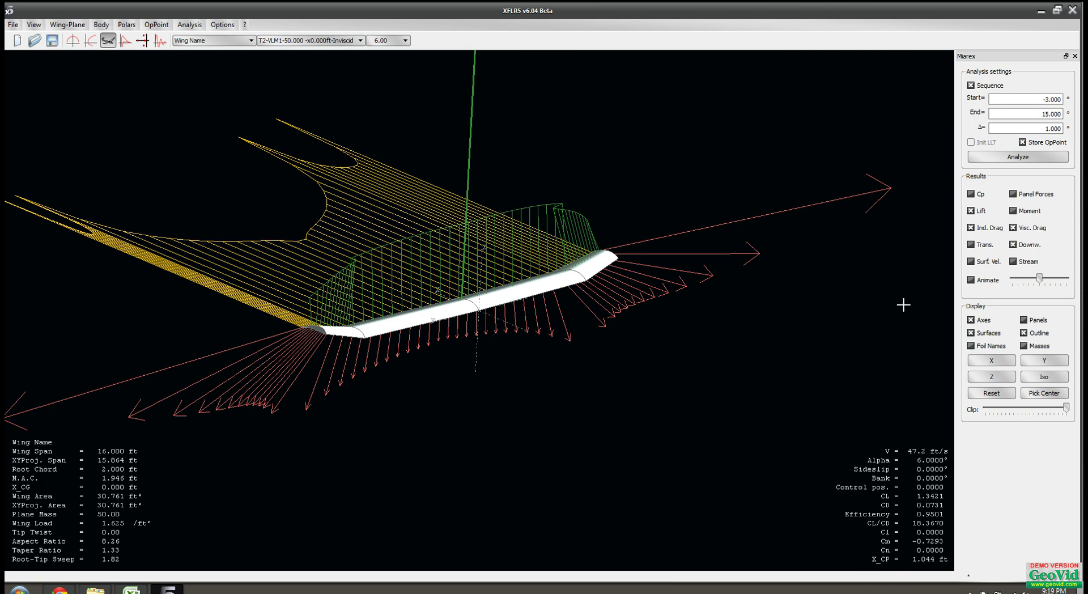
Colour the wing by Cp and animate the results at maximum speed while rotating the view
{"action": "left_click", "coordinate": [972, 194]}
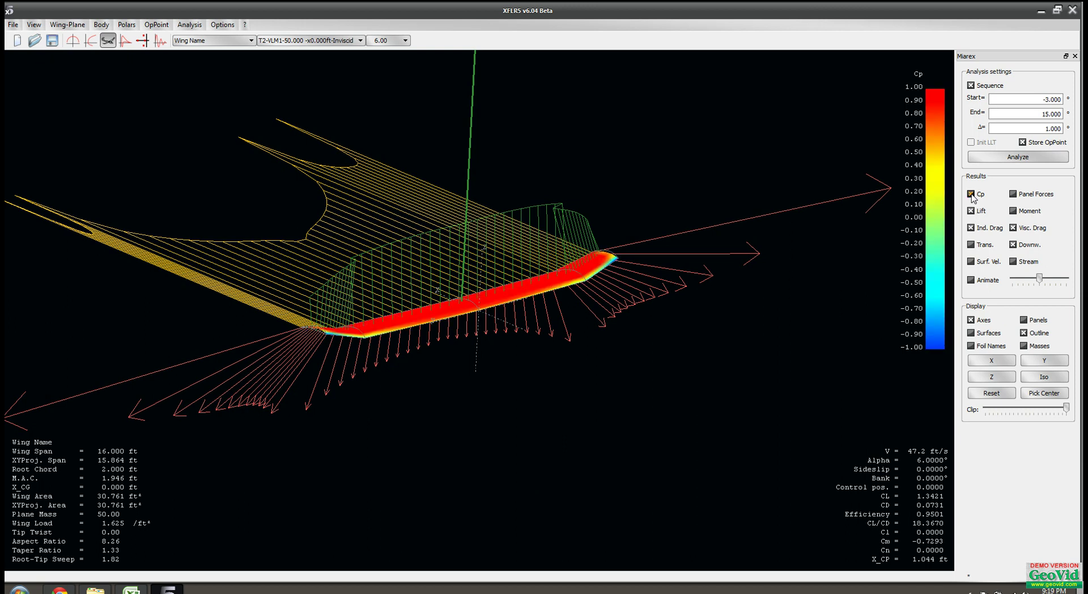
{"action": "left_click_drag", "start_coordinate": [523, 302], "coordinate": [529, 139]}
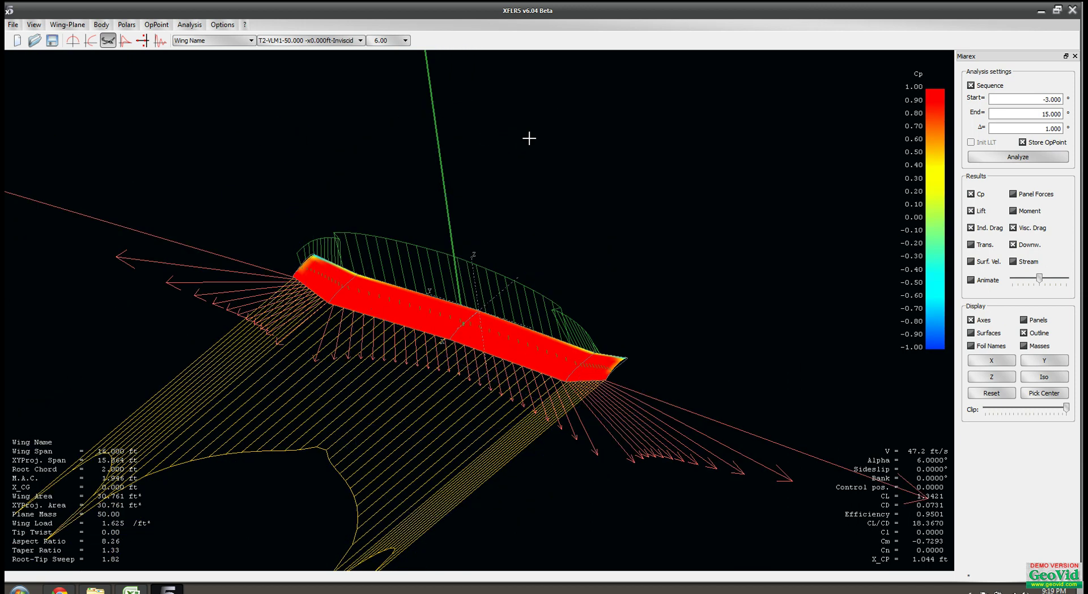
{"action": "left_click", "coordinate": [988, 281]}
{"action": "left_click_drag", "start_coordinate": [1038, 279], "coordinate": [1069, 280]}
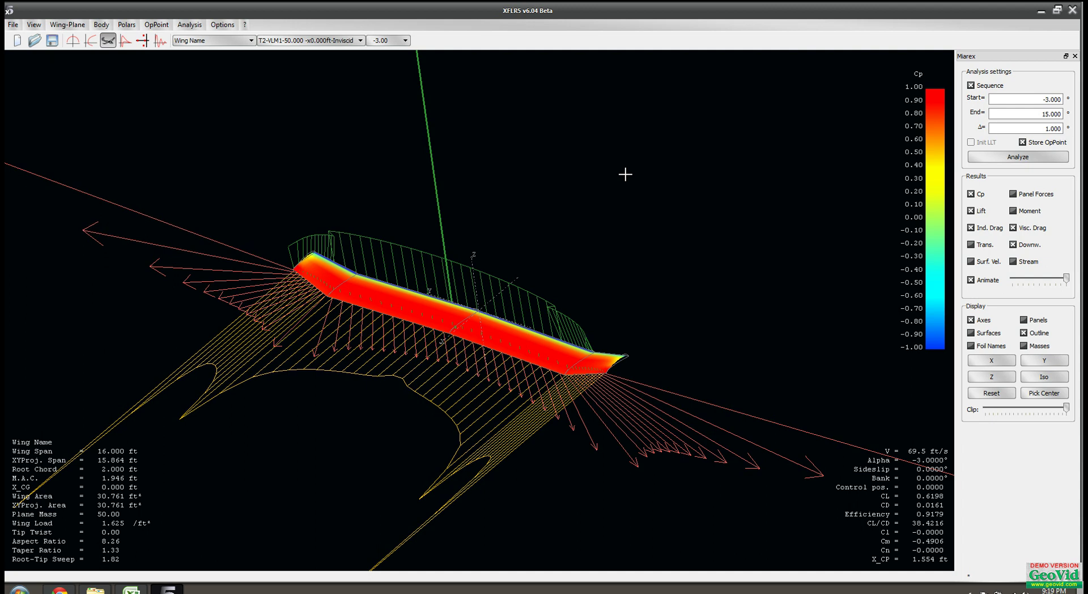
{"action": "left_click_drag", "start_coordinate": [625, 173], "coordinate": [541, 377]}
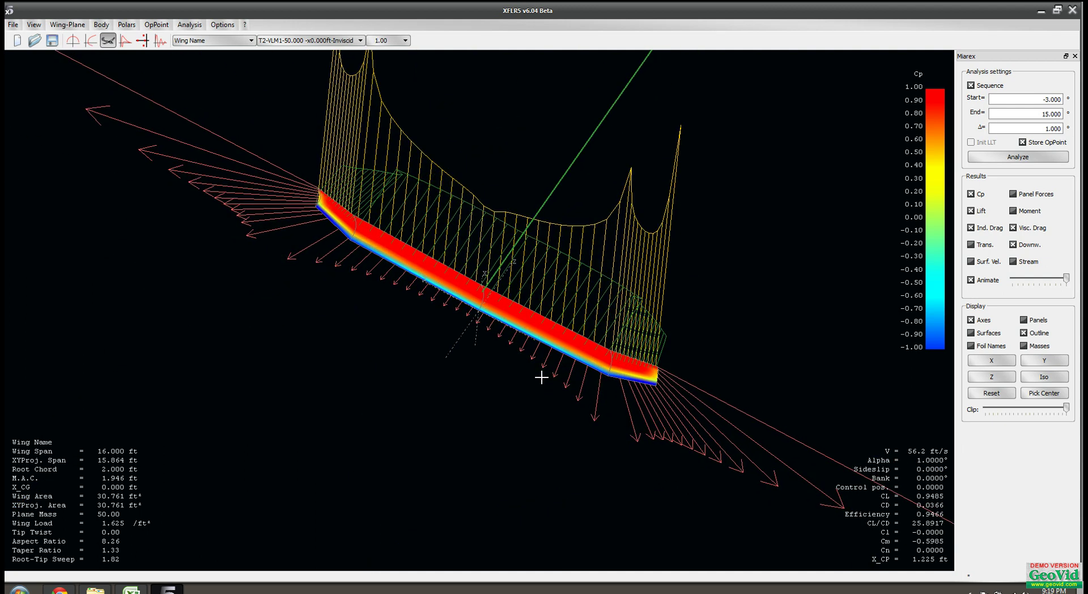
{"action": "scroll", "coordinate": [485, 262], "scroll_direction": "up", "scroll_amount": 3}
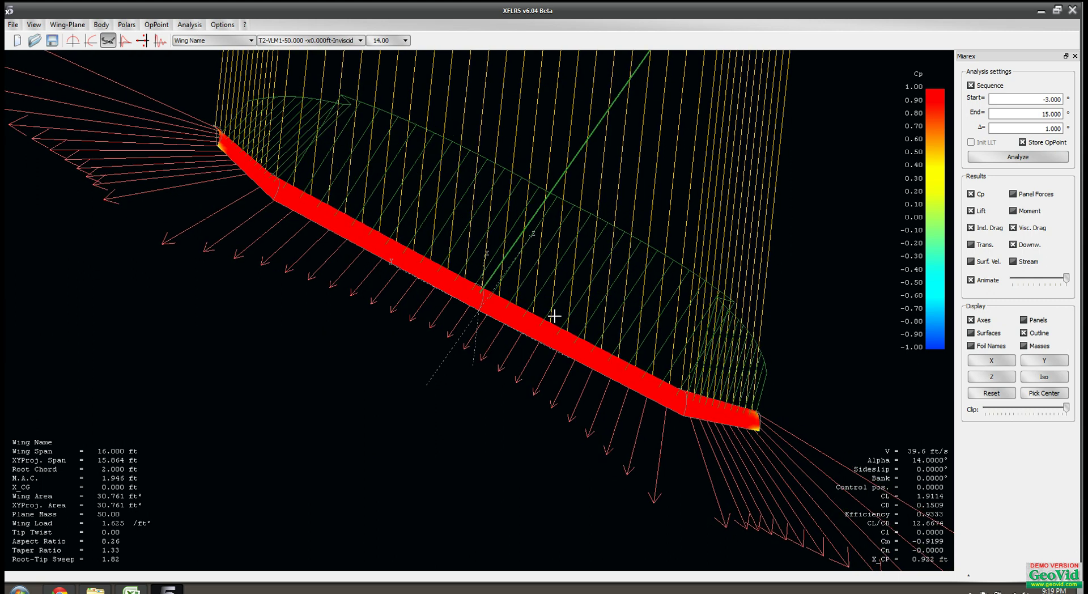
{"action": "left_click_drag", "start_coordinate": [494, 295], "coordinate": [704, 300]}
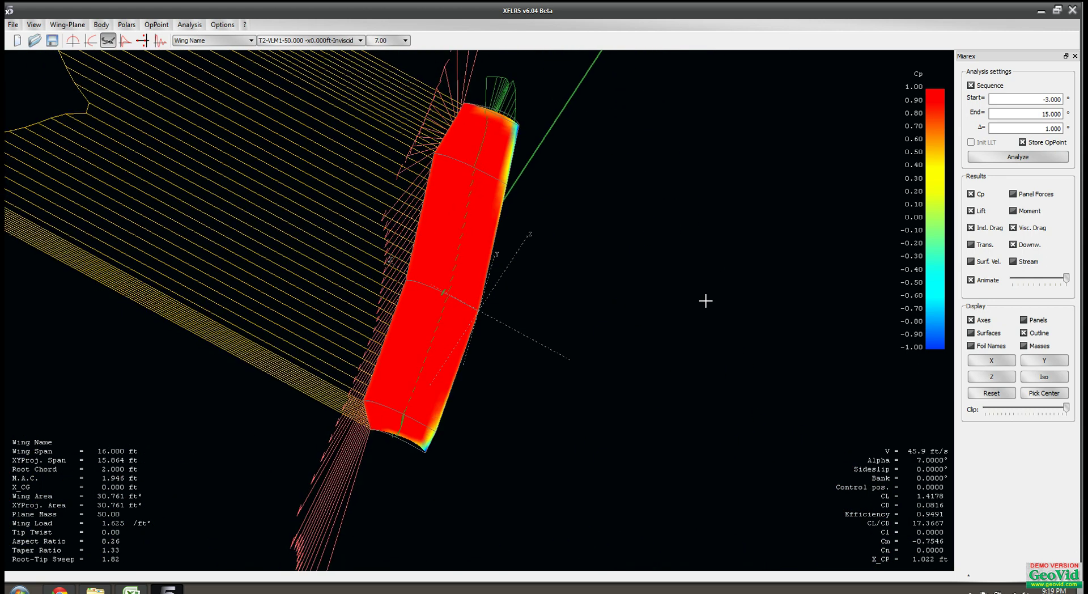